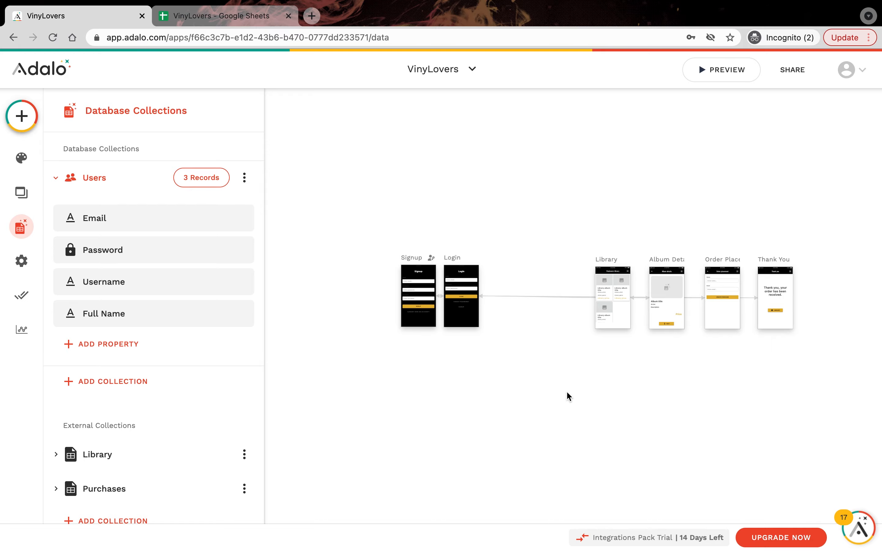
Step: Return to the VinyLovers app editor, select the Login screen and zoom the canvas
key("ctrl+Tab")
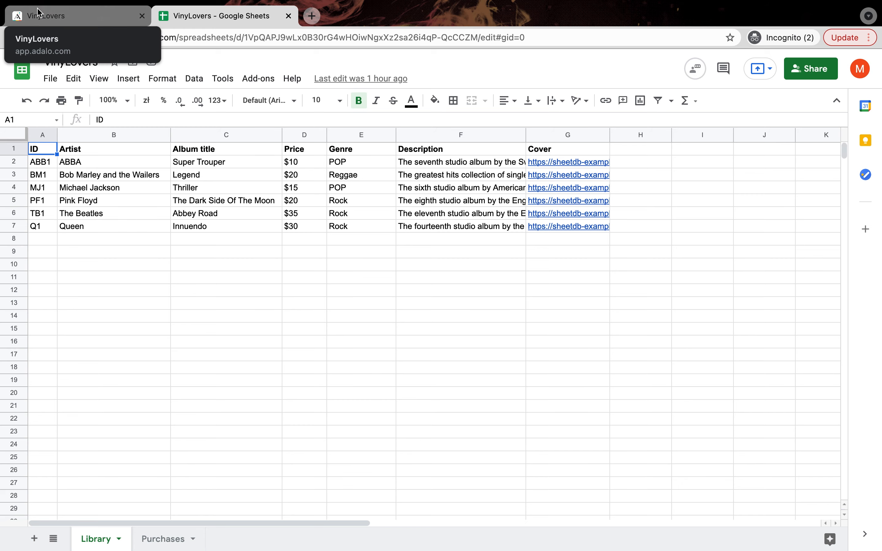
left_click(44, 14)
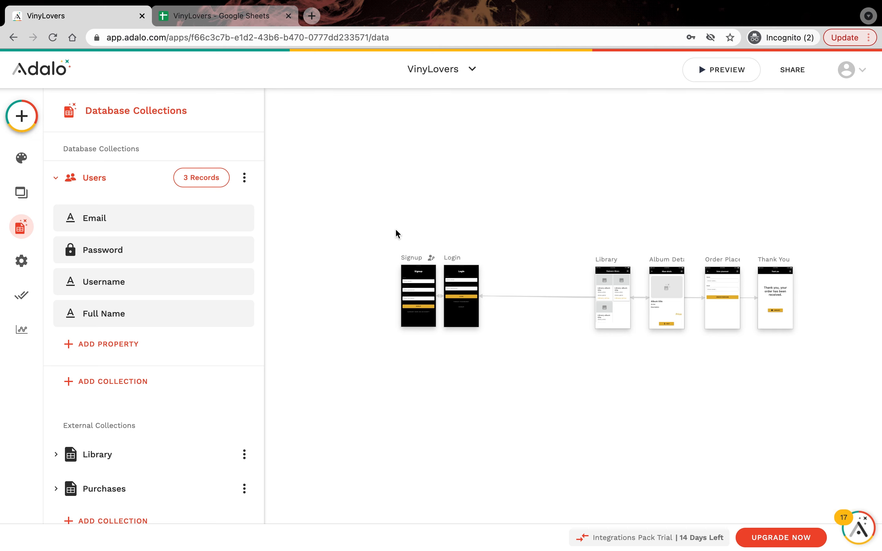
left_click(461, 263)
scroll(514, 234, "up", 5)
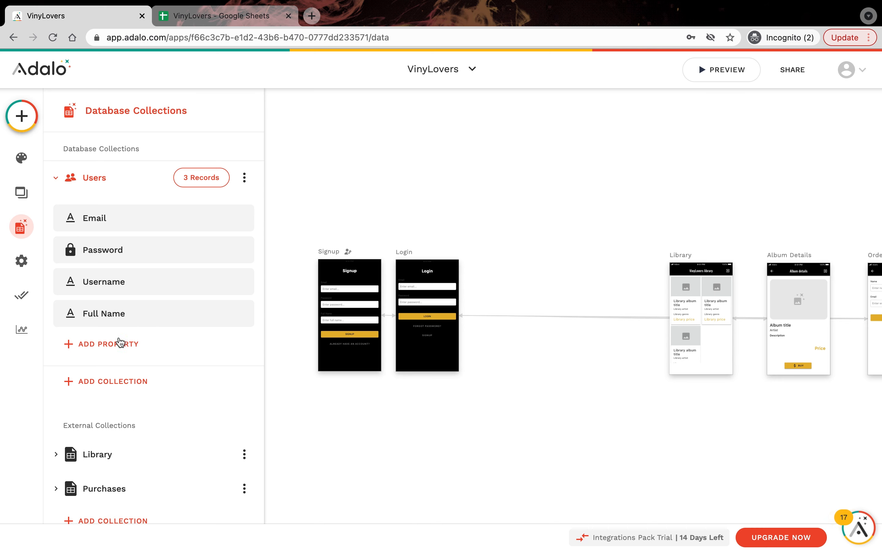
Step: View the 3 Users records, then add a new True / False property to Users
left_click(205, 181)
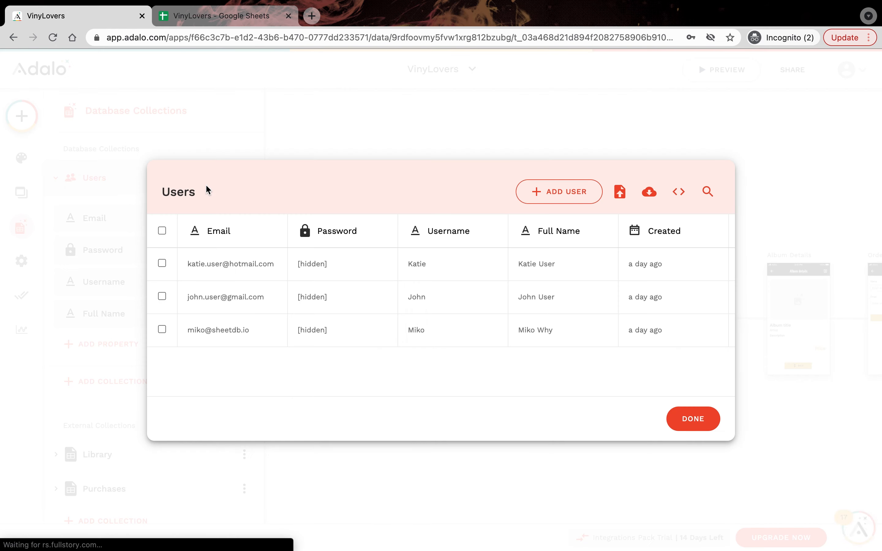
left_click(341, 117)
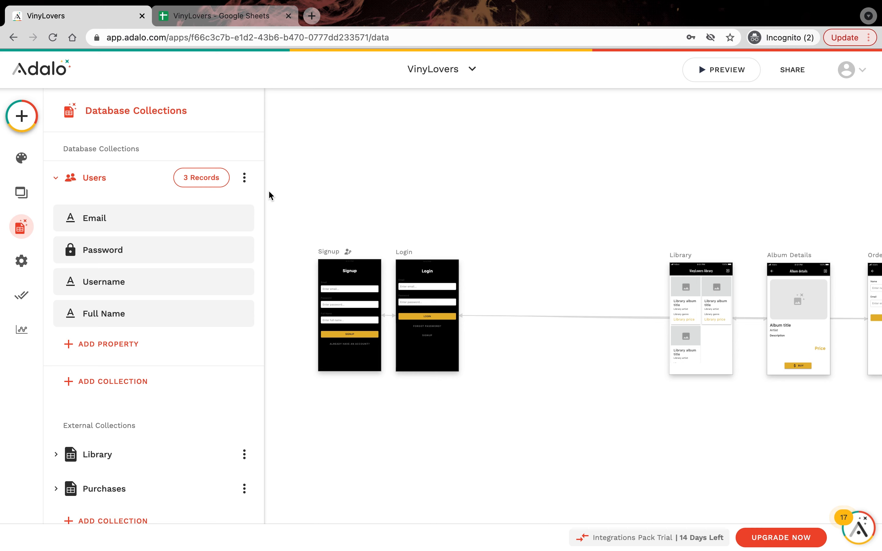
left_click(142, 341)
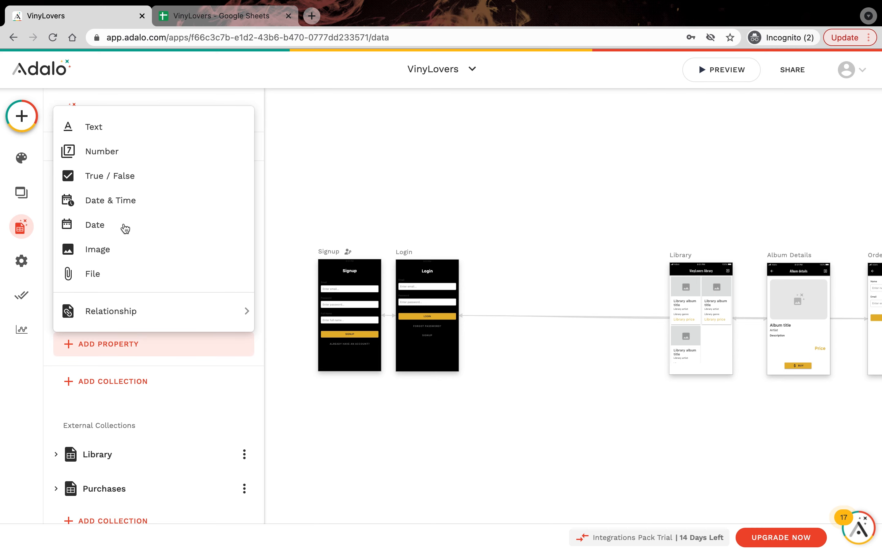
left_click(129, 176)
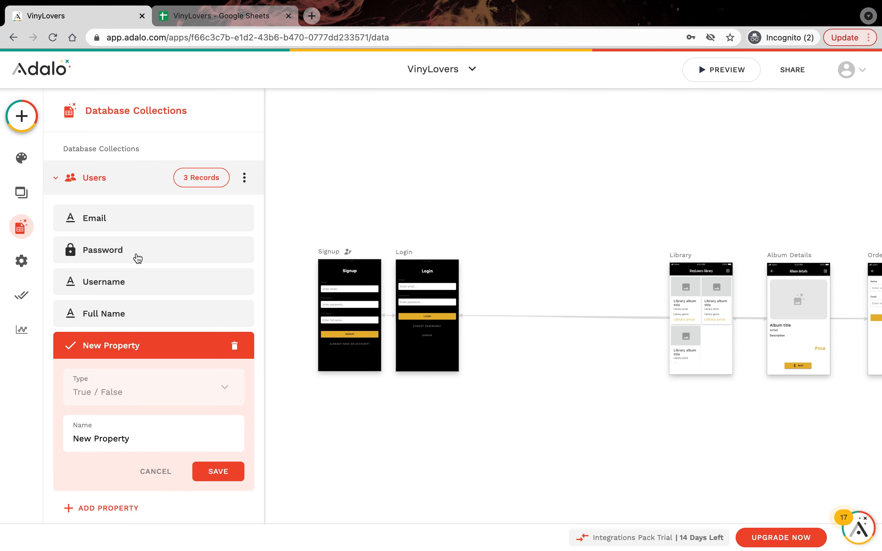
Step: Name the new True / False property IsAdmin and save it
double_click(119, 436)
left_click(119, 436)
key("BackSpace")
key("BackSpace")
key("BackSpace")
key("BackSpace")
key("BackSpace")
key("BackSpace")
key("BackSpace")
key("BackSpace")
key("BackSpace")
left_click(119, 436)
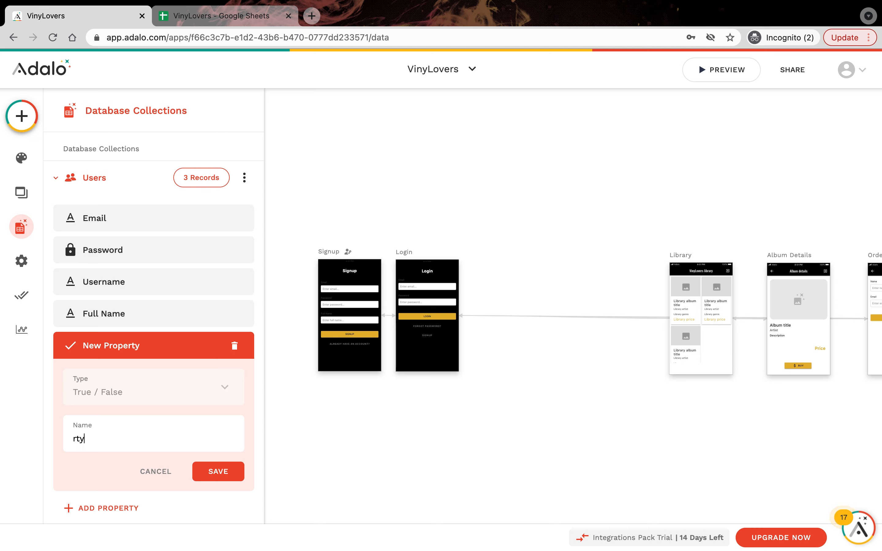
key("BackSpace")
key("BackSpace")
key("BackSpace")
type("IsAdmin")
key("Up")
key("Right")
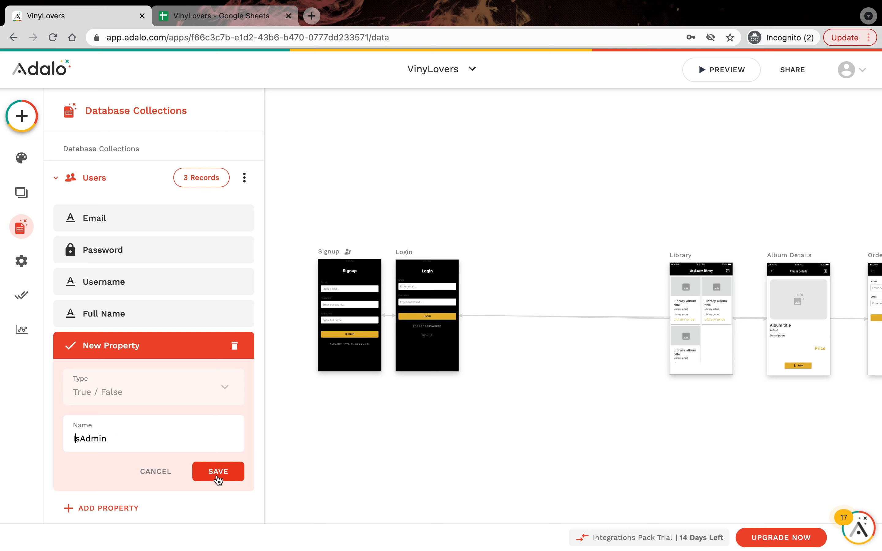
left_click(216, 473)
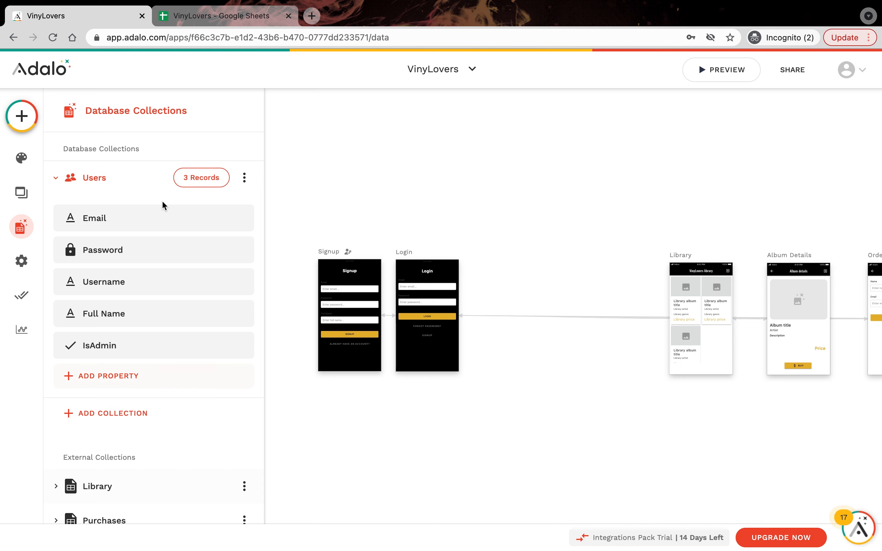
Step: Set IsAdmin to True on the third user's record and save it
left_click(212, 178)
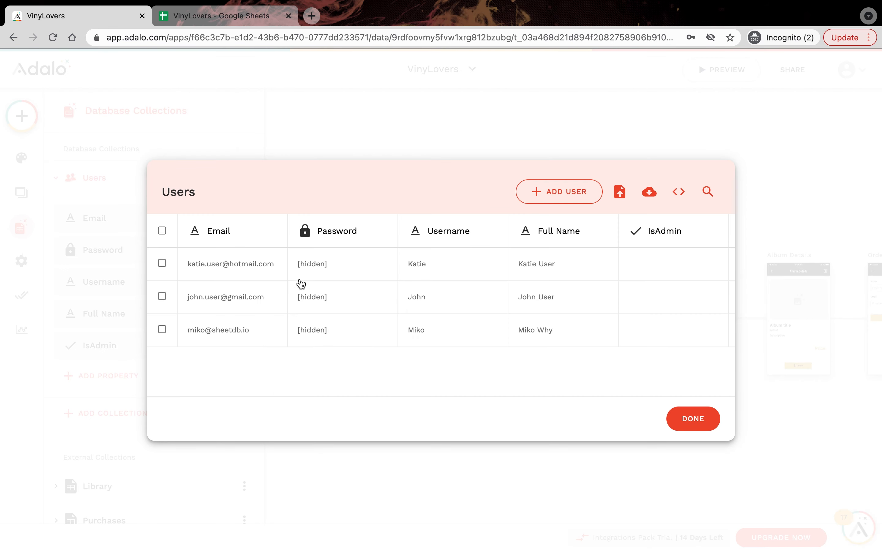
left_click(660, 337)
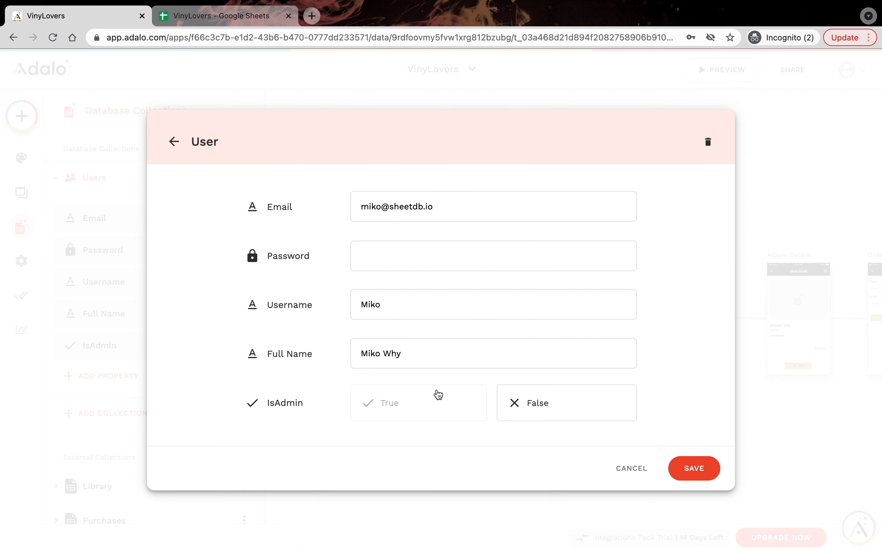
left_click(428, 402)
left_click(690, 467)
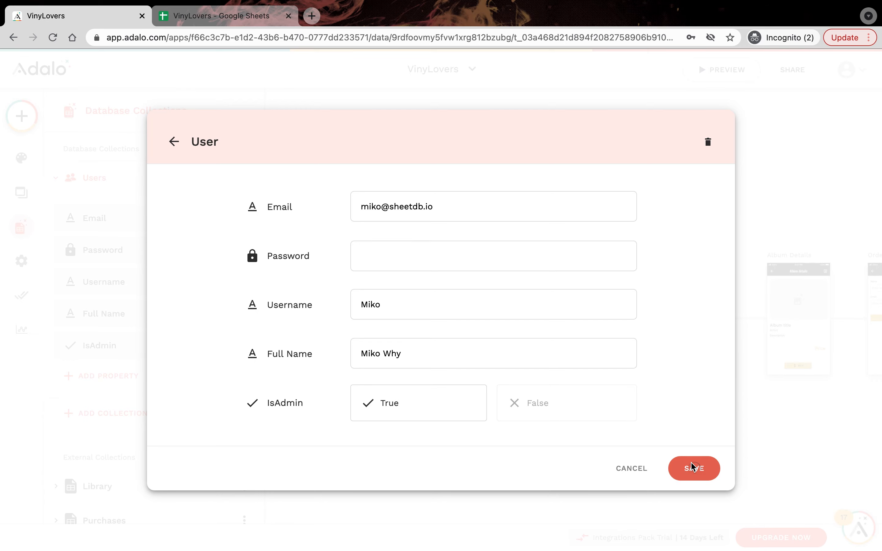
left_click(702, 416)
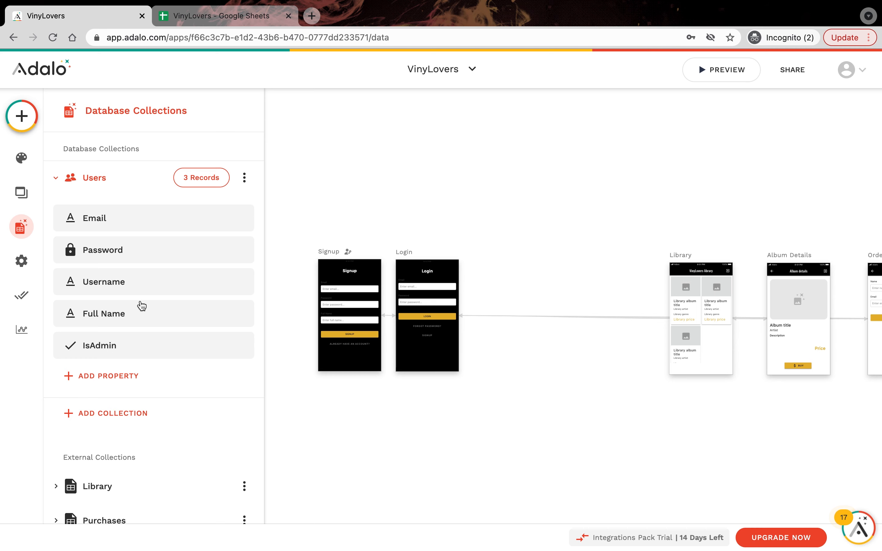
Step: Create a new Blank Screen named Redirect
left_click(22, 195)
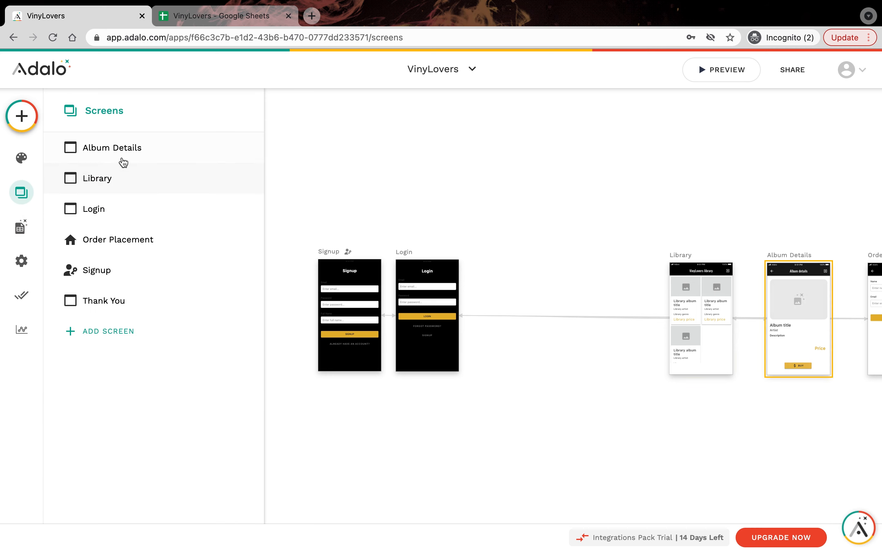
left_click(122, 329)
left_click(126, 335)
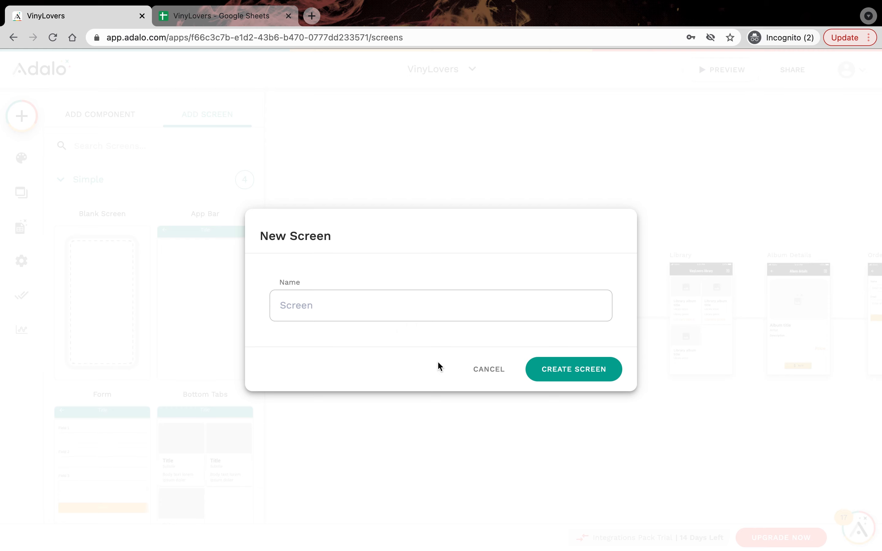
type("Redirect")
left_click(608, 371)
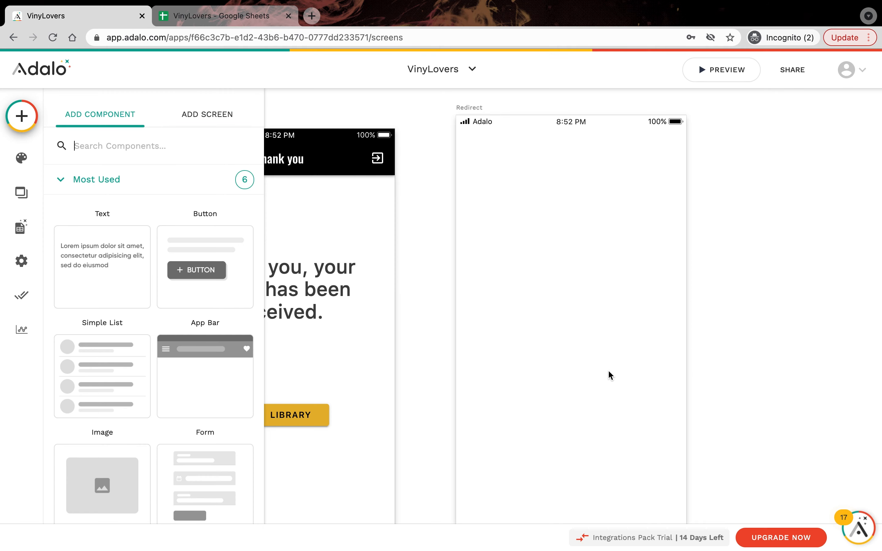
Step: Move the Redirect screen between the Login and Library screens on the canvas
scroll(606, 470, "down", 10)
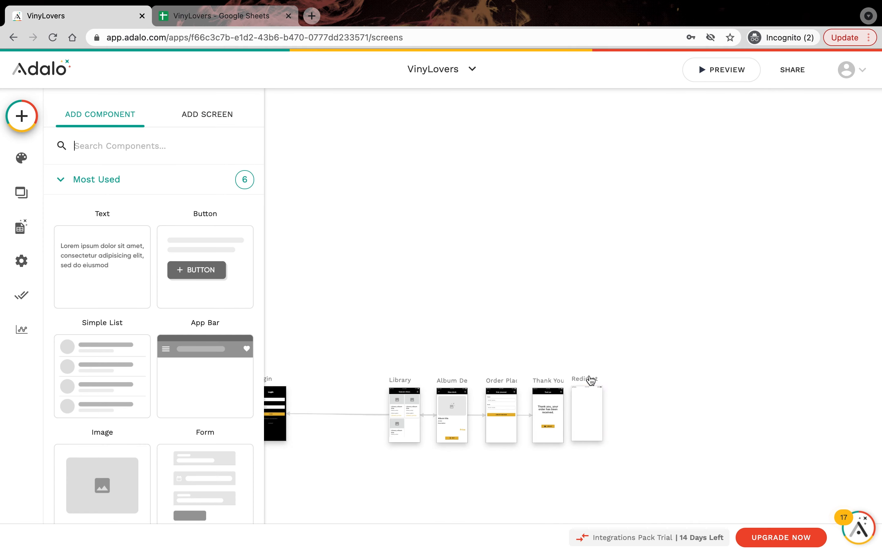
left_click(587, 379)
left_click_drag(387, 390, 320, 382)
scroll(325, 332, "down", 3)
scroll(325, 333, "left", 3)
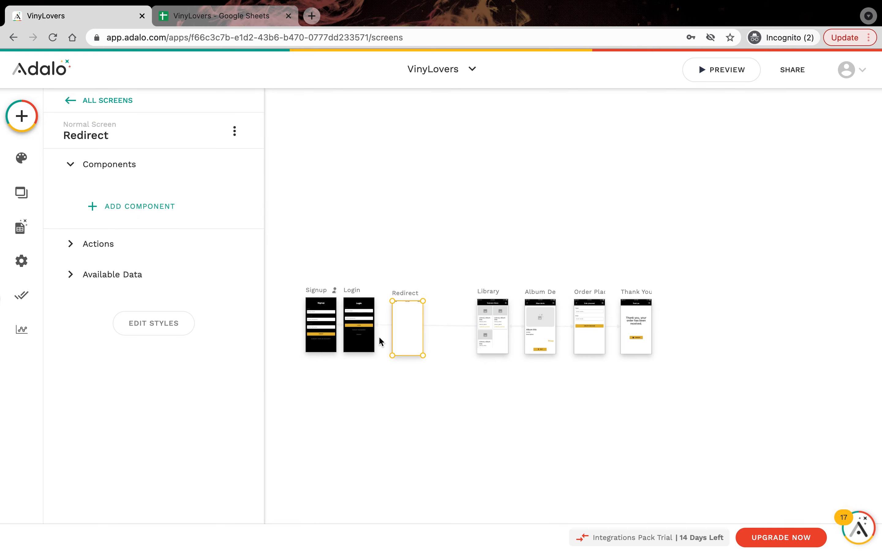
scroll(379, 338, "up", 5)
scroll(379, 341, "up", 2)
scroll(379, 342, "left", 3)
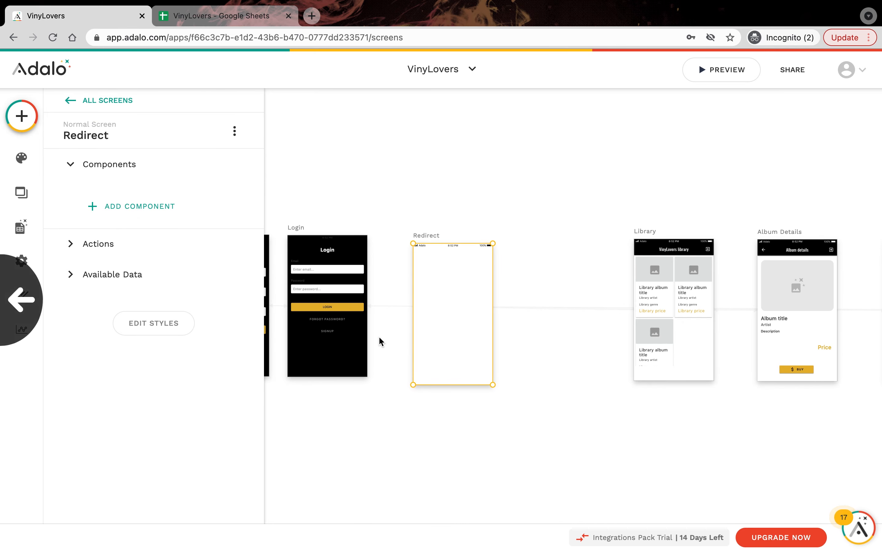
Step: Give the Login form's submit button a Link action to the Redirect screen
left_click(335, 297)
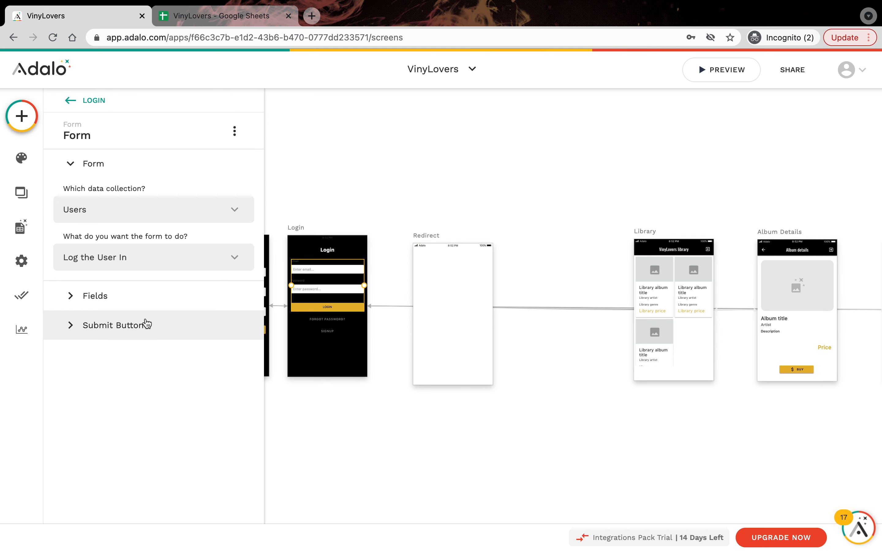
left_click(145, 323)
left_click(119, 355)
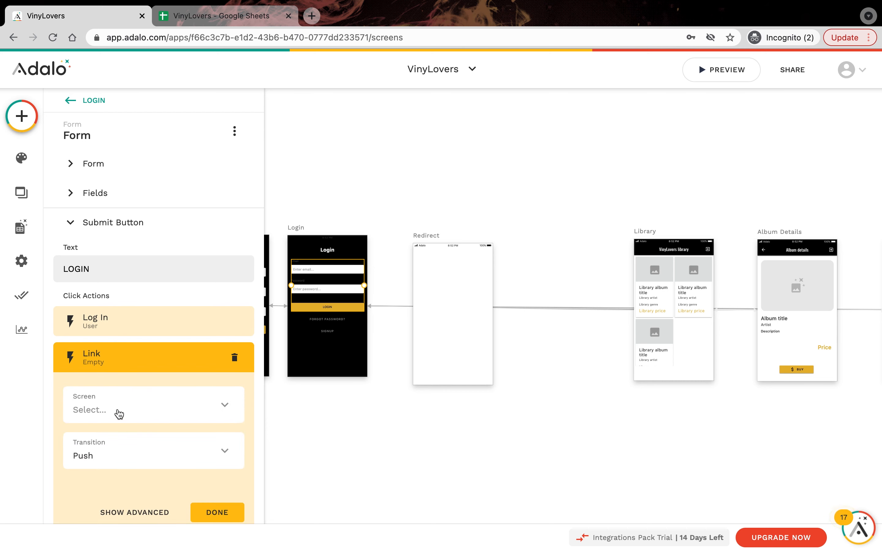
left_click(119, 413)
left_click(113, 290)
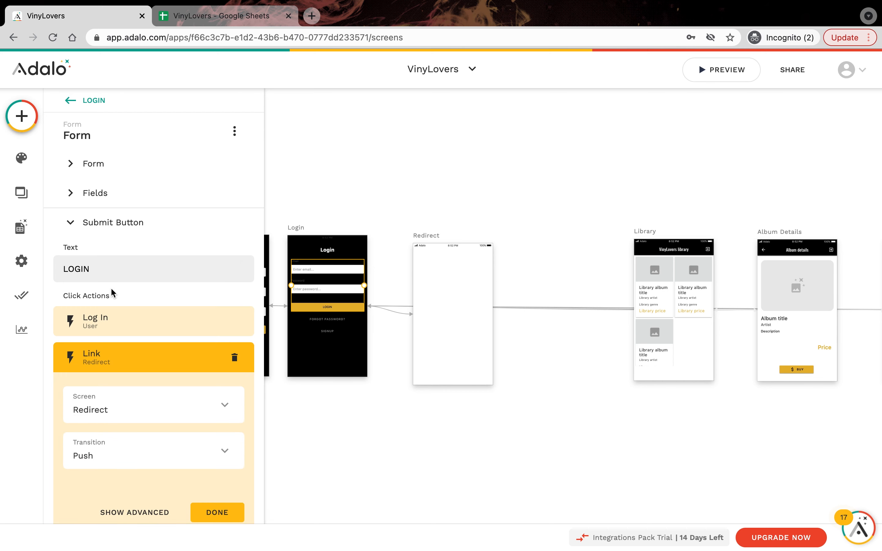
left_click(205, 511)
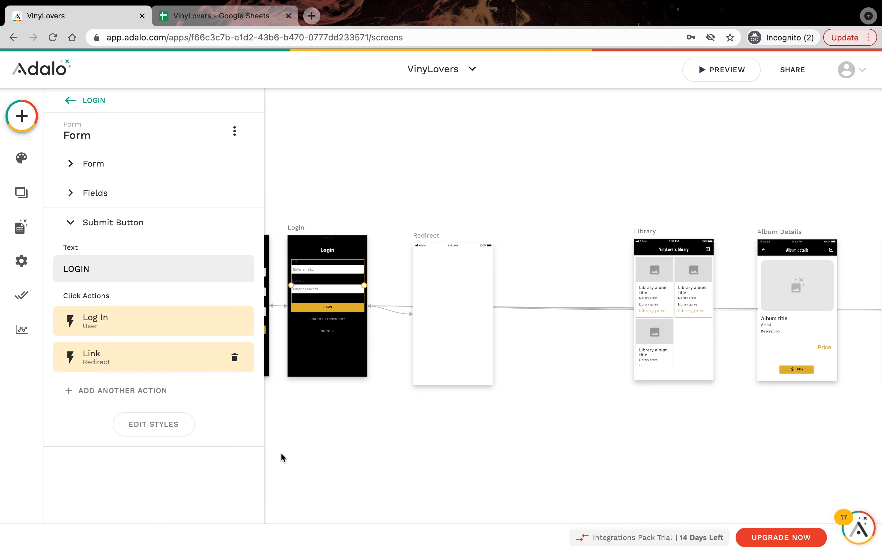
left_click(429, 236)
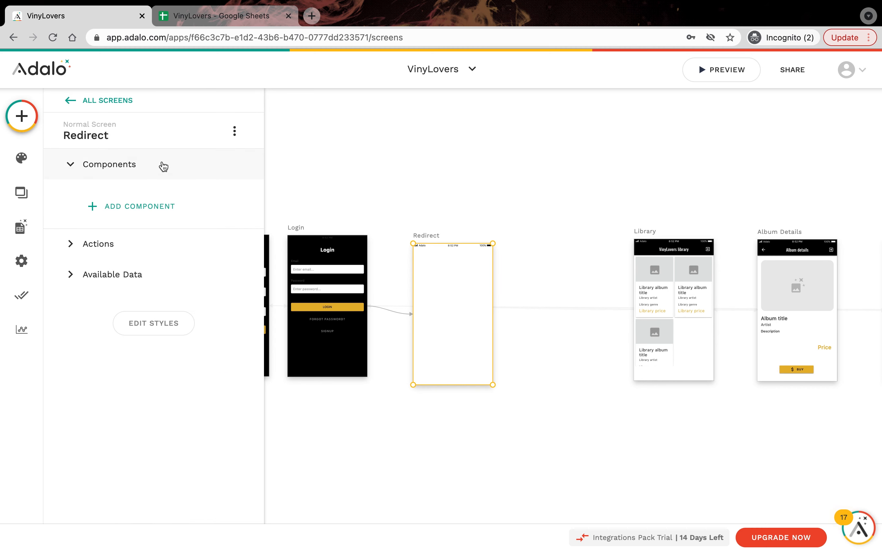
Step: Make Redirect the app's Home Screen
left_click(128, 131)
left_click(108, 232)
left_click(113, 270)
left_click(228, 265)
Step: Add an on-visit Link action from Redirect to the Library screen
left_click(121, 241)
left_click(127, 288)
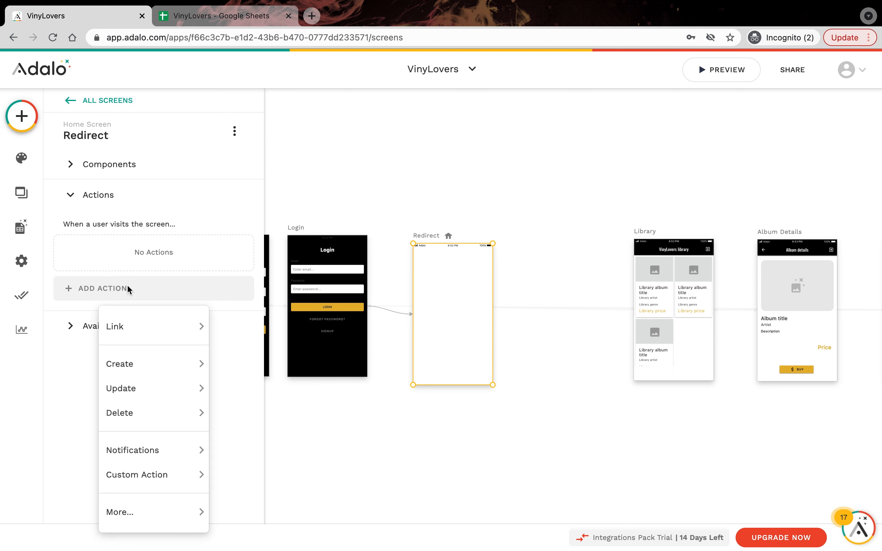
mouse_move(137, 325)
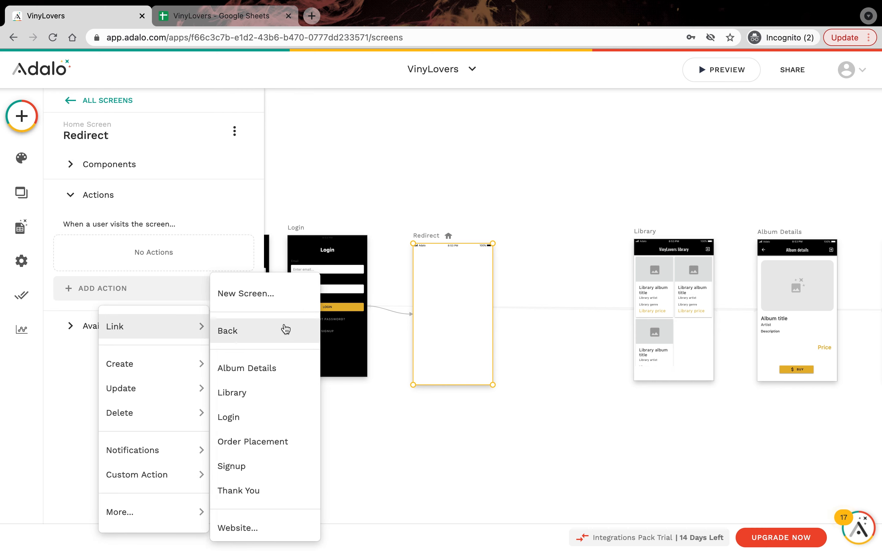
left_click(272, 401)
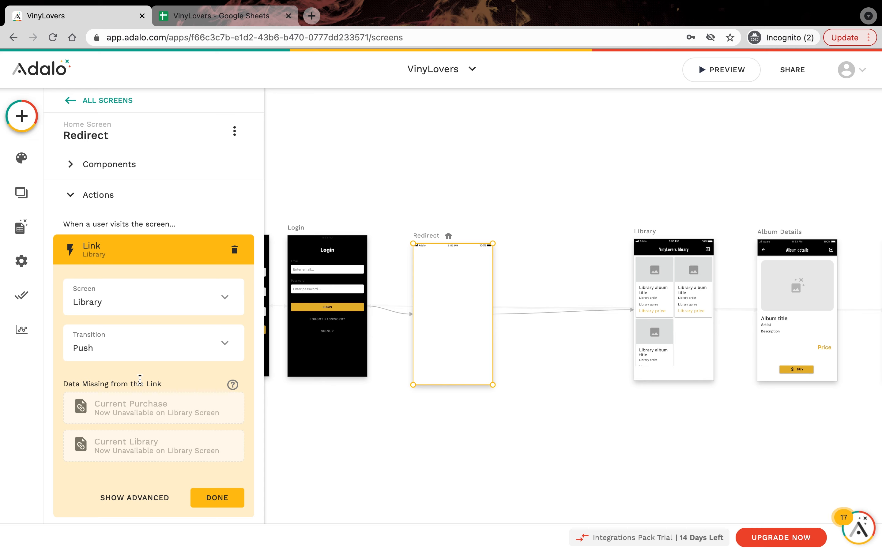
Step: Make the Library link run only when Logged In User > IsAdmin is false
scroll(140, 379, "down", 3)
left_click(142, 429)
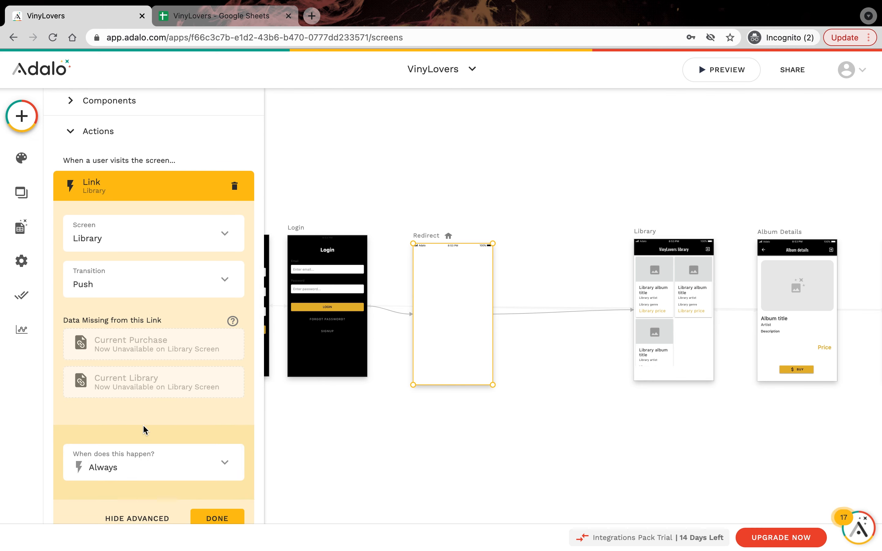
scroll(142, 425, "down", 3)
left_click(126, 384)
left_click(122, 345)
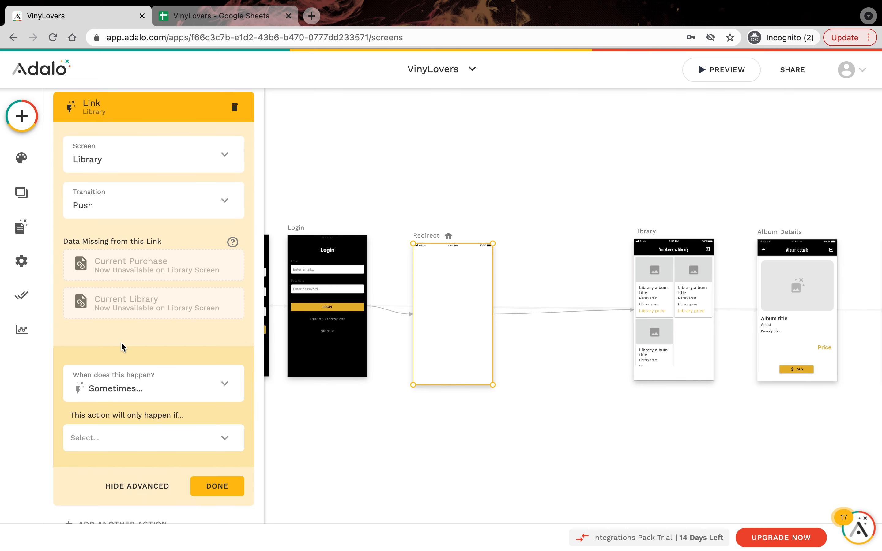
left_click(122, 432)
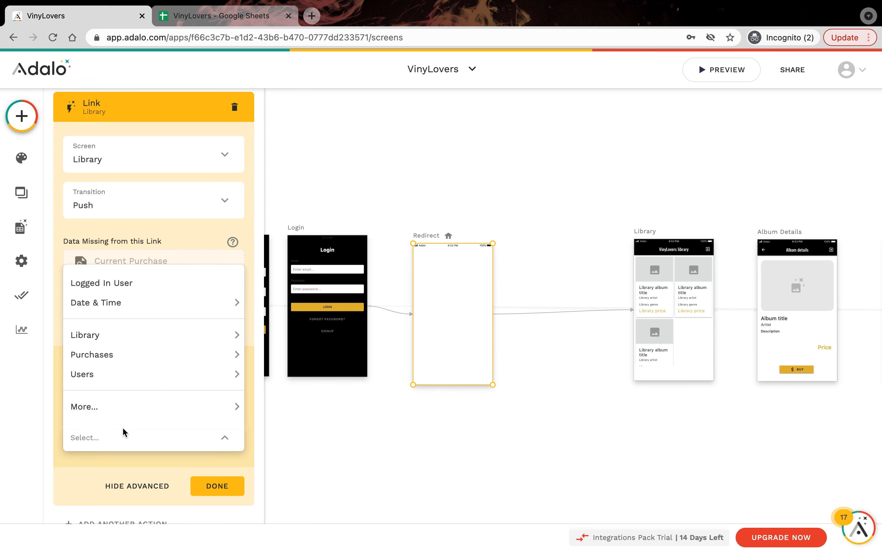
mouse_move(163, 410)
mouse_move(339, 403)
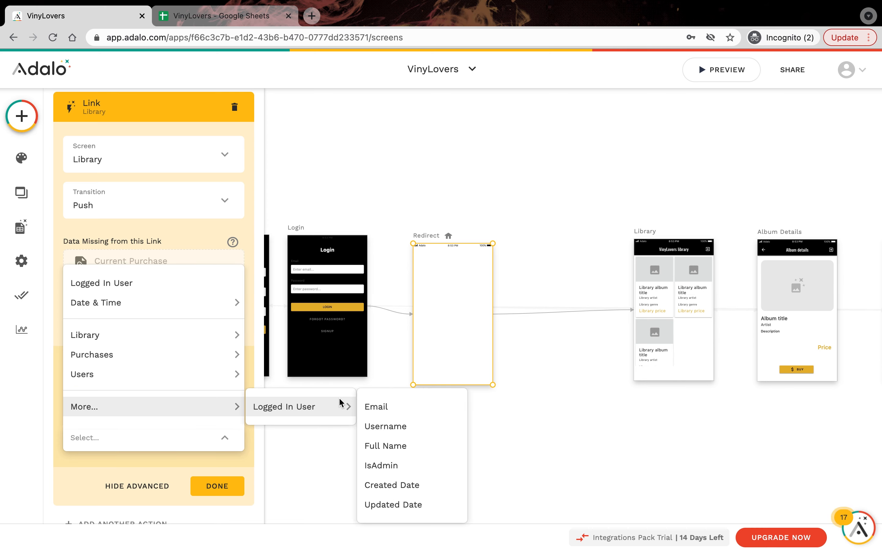
left_click(408, 465)
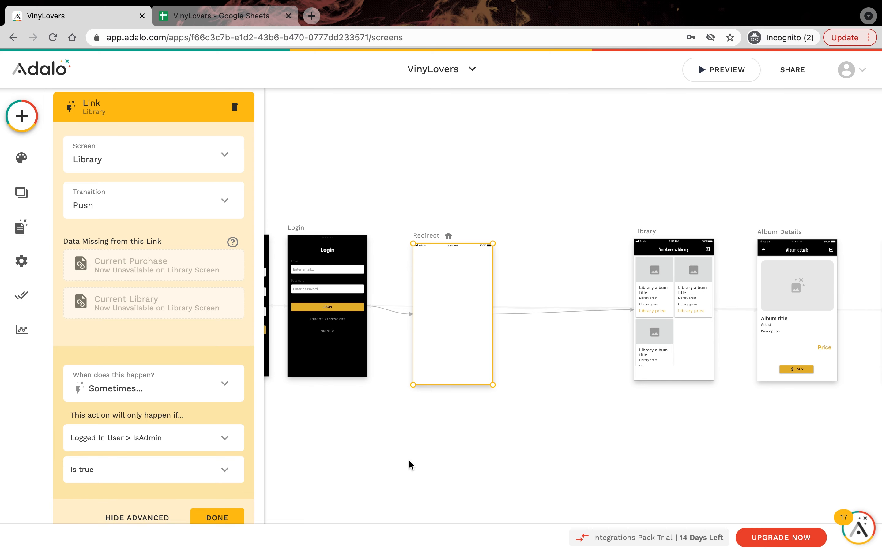
left_click(168, 469)
left_click(153, 450)
left_click(217, 519)
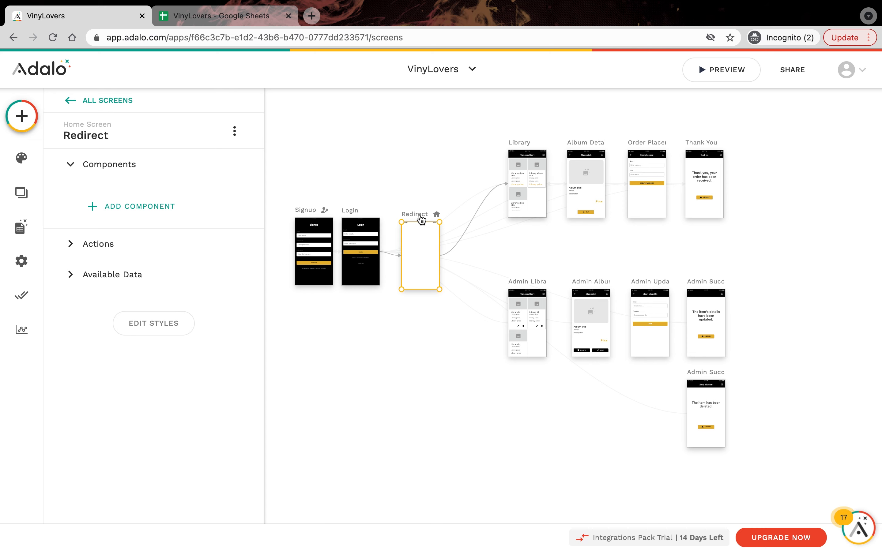
Step: Add a second on-visit Link action from Redirect to Admin Library
left_click(129, 244)
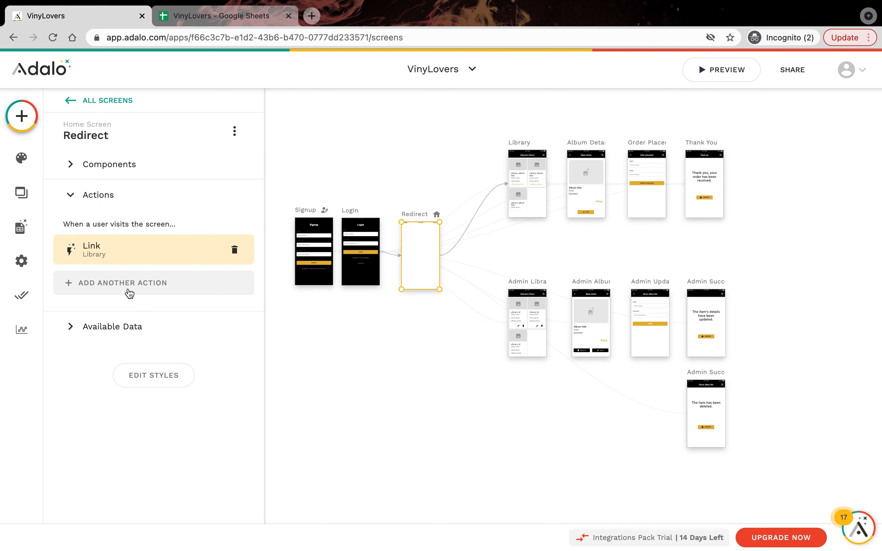
left_click(129, 291)
mouse_move(142, 327)
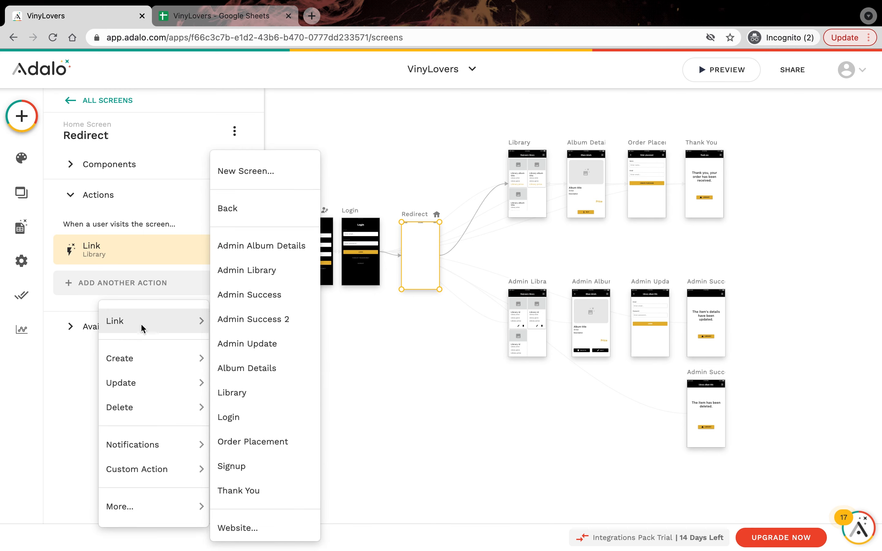
left_click(257, 276)
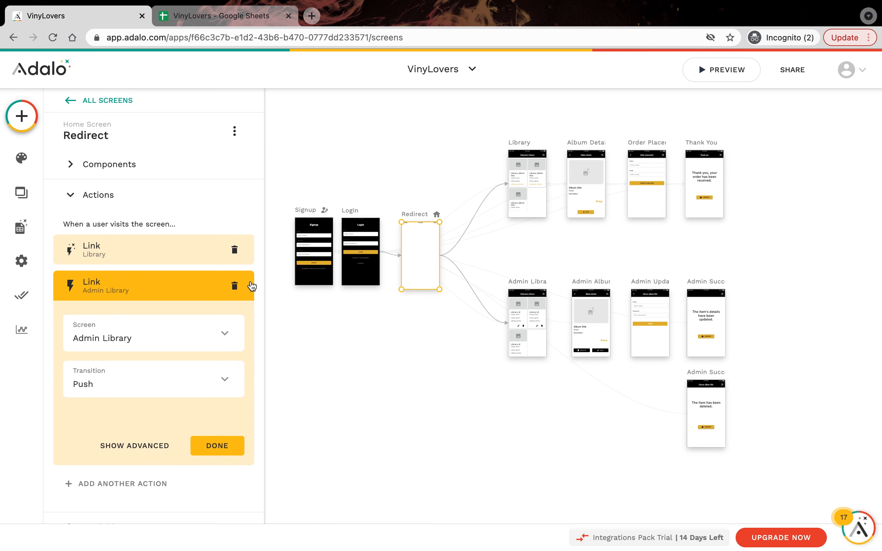
Step: Make the Admin Library link run only when Logged In User > IsAdmin is true
left_click(129, 451)
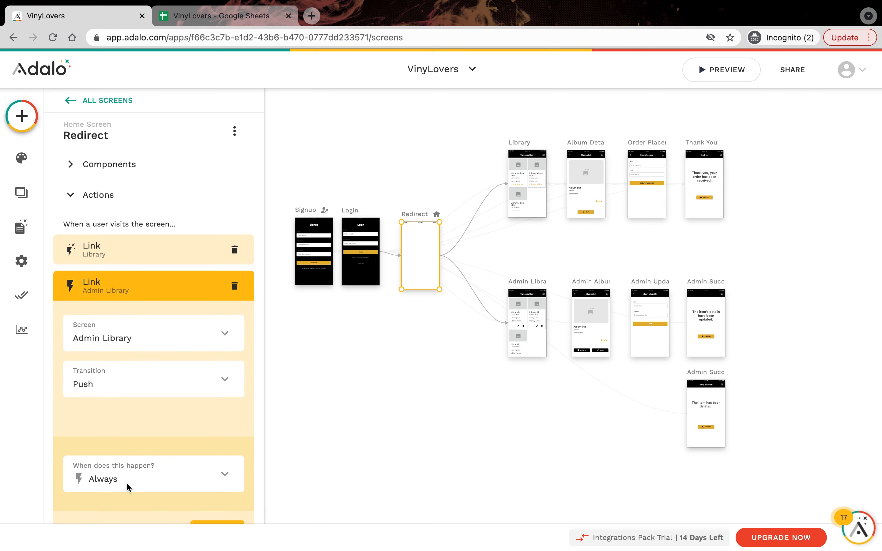
left_click(128, 488)
left_click(128, 436)
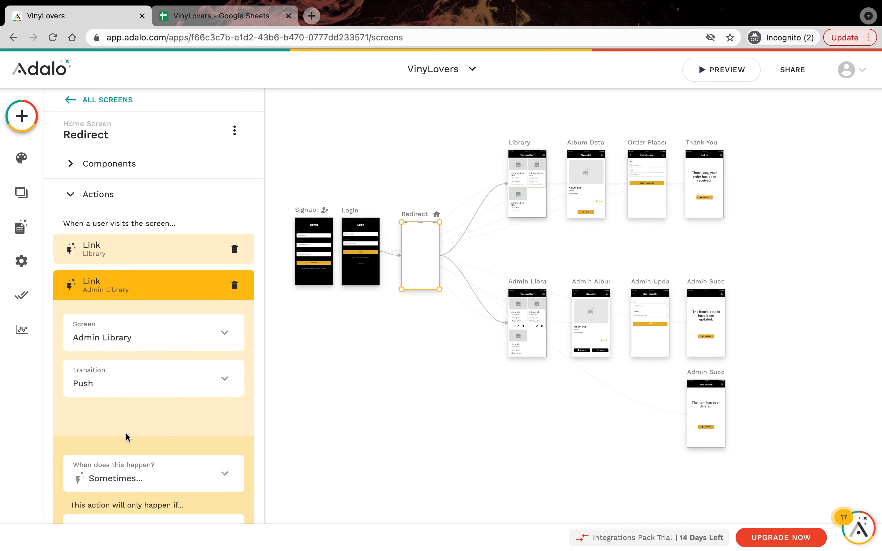
scroll(126, 437, "down", 5)
left_click(144, 363)
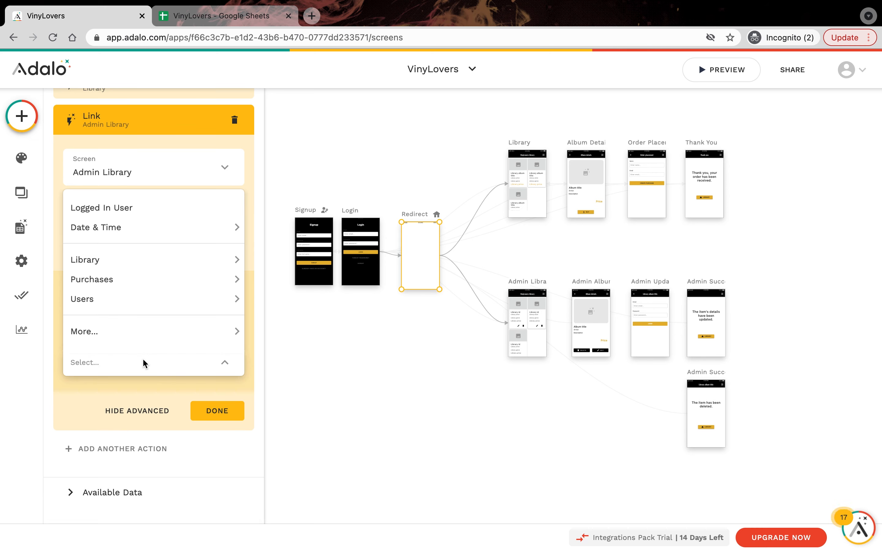
mouse_move(166, 330)
mouse_move(352, 333)
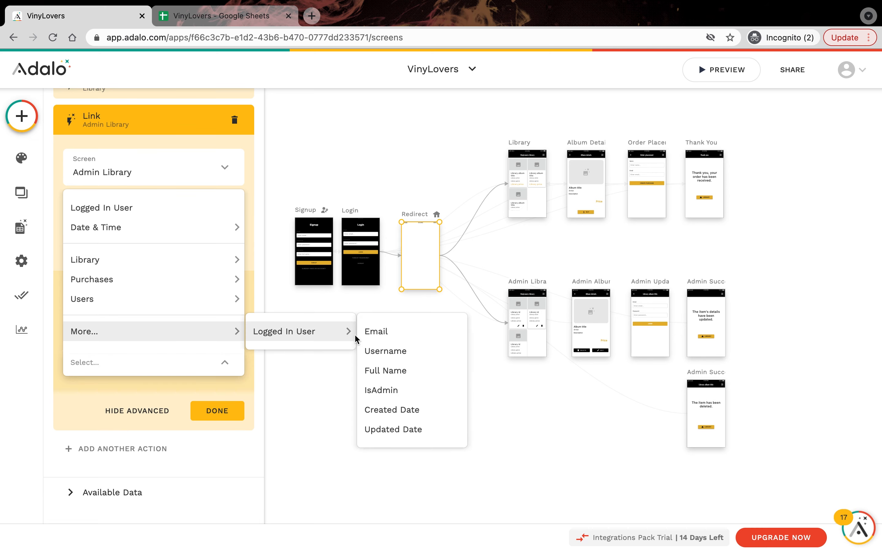
left_click(396, 389)
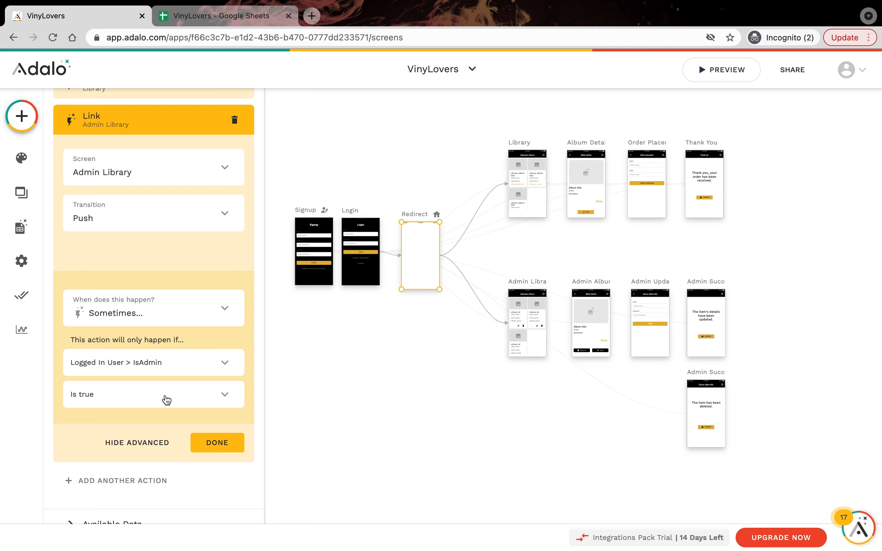
left_click(222, 449)
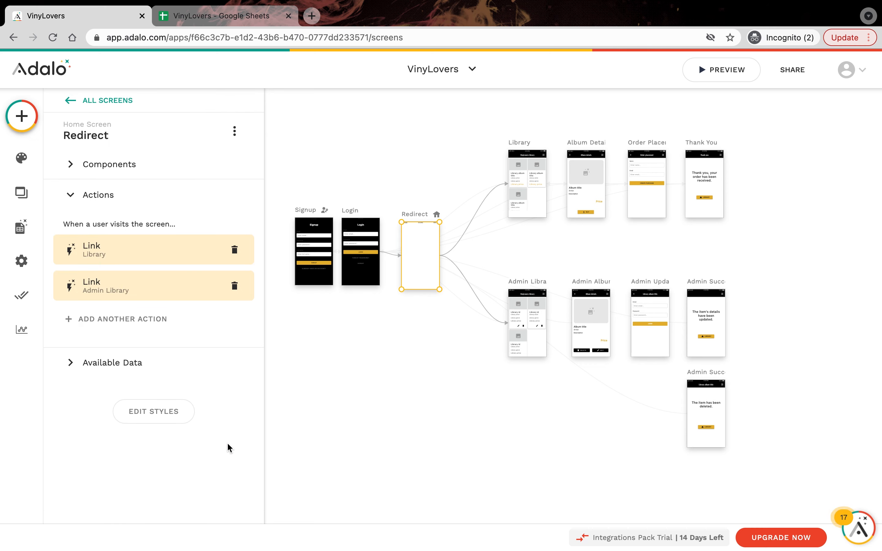
Step: Preview the app, log in with the admin's email and password, check the library, then close
left_click(730, 79)
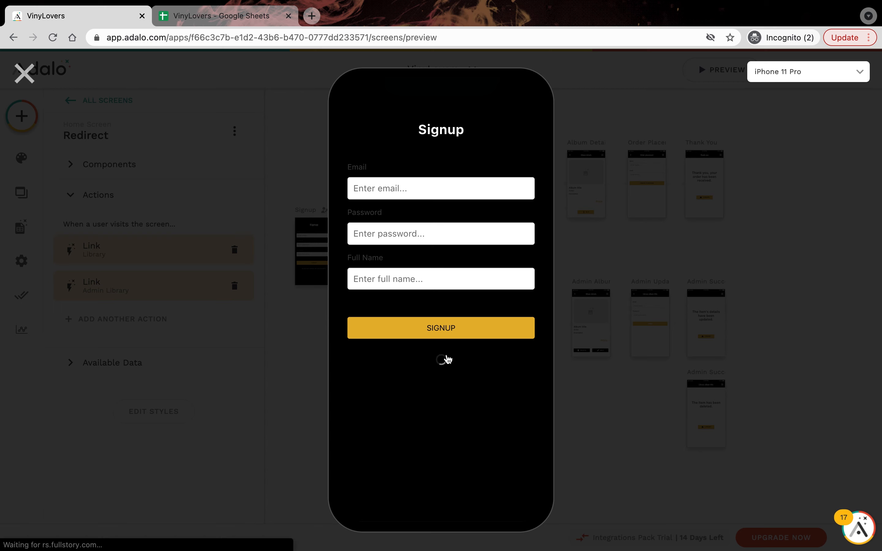
left_click(445, 359)
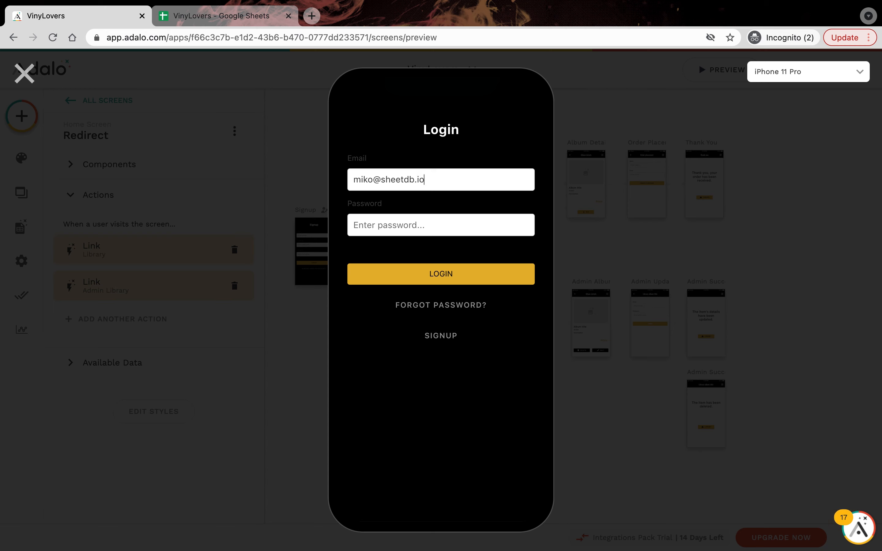
type("•")
left_click(431, 274)
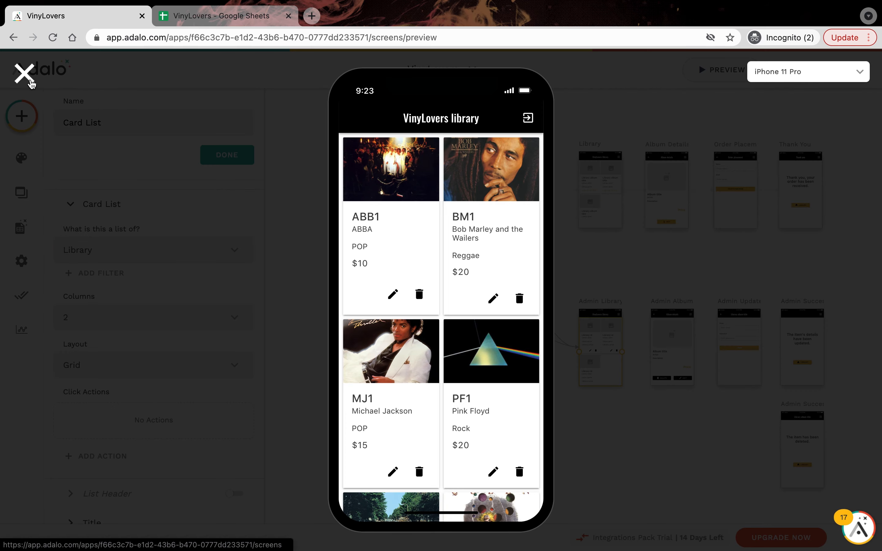
left_click(24, 73)
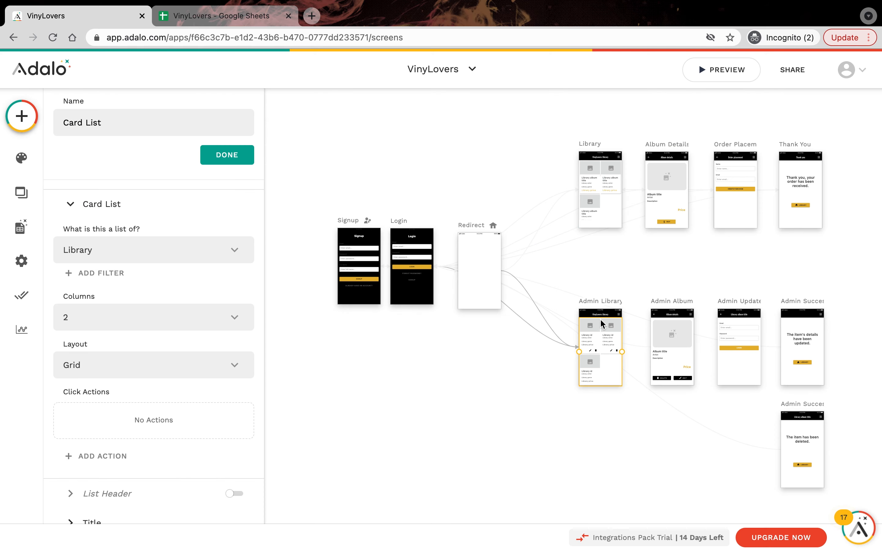
Step: Add a card-list click action linking to the Admin Album Details screen
scroll(600, 318, "down", 3)
scroll(600, 318, "right", 2)
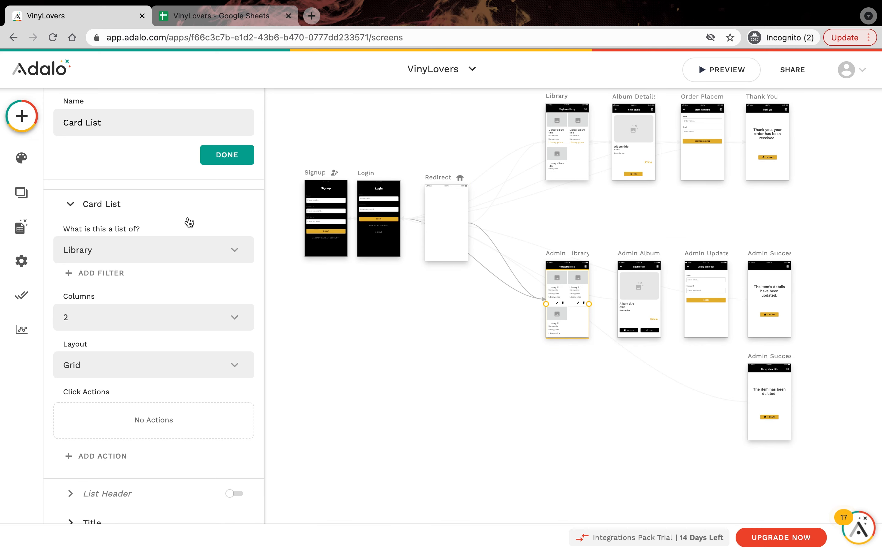
left_click(120, 457)
mouse_move(165, 235)
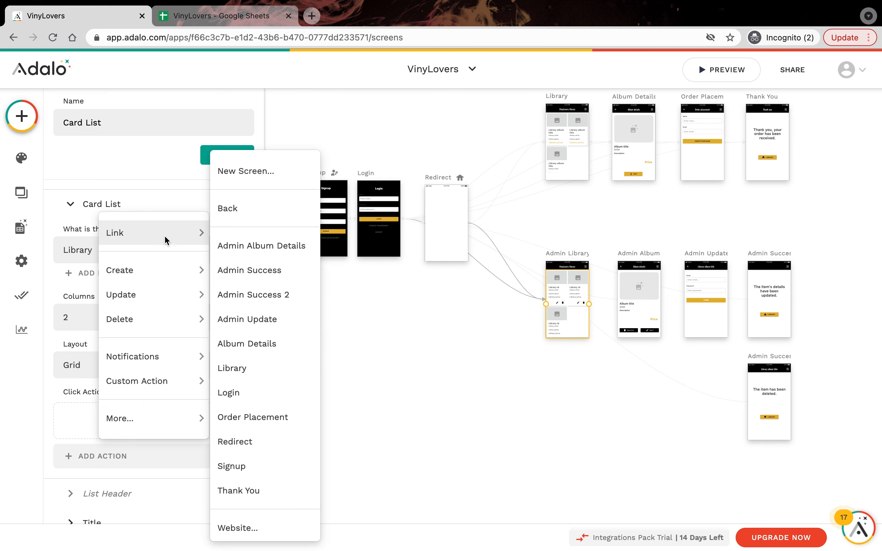
left_click(270, 245)
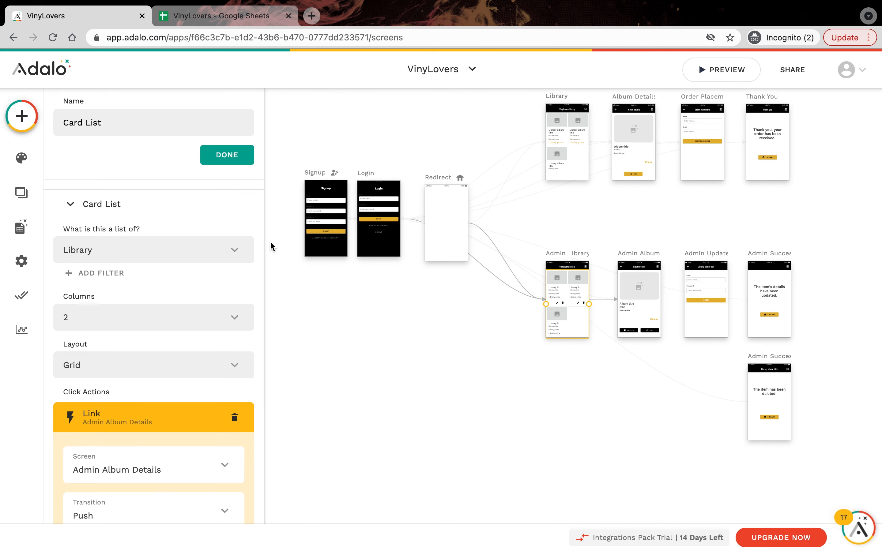
left_click(652, 332)
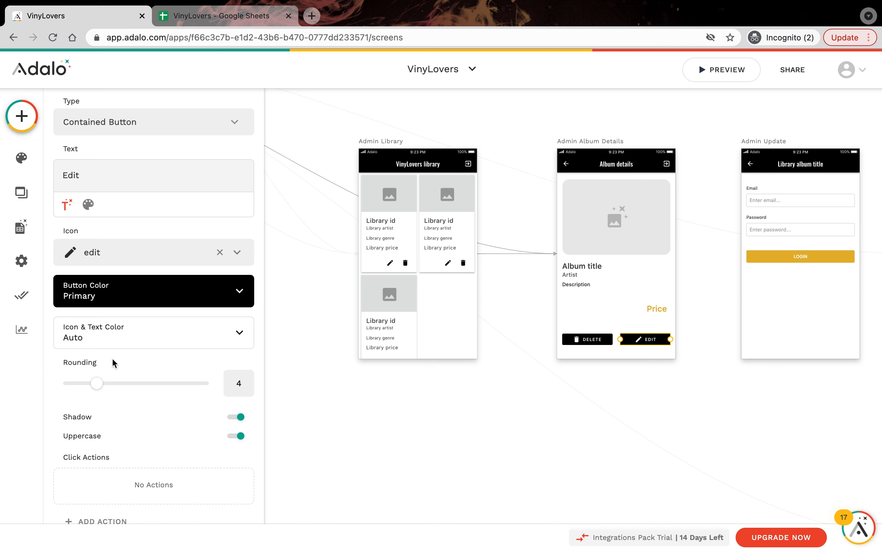
Step: Link the Edit button on Admin Album Details to the Admin Update screen
scroll(113, 363, "down", 1)
left_click(107, 514)
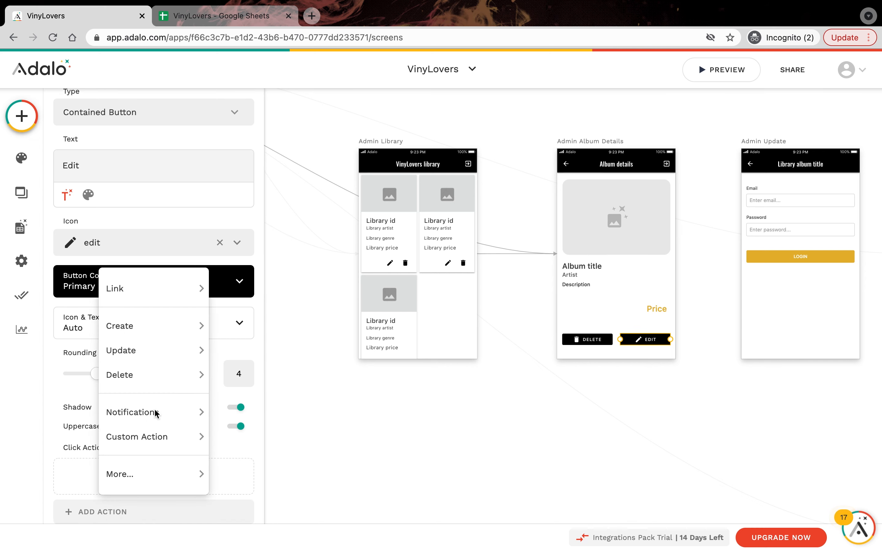
mouse_move(195, 287)
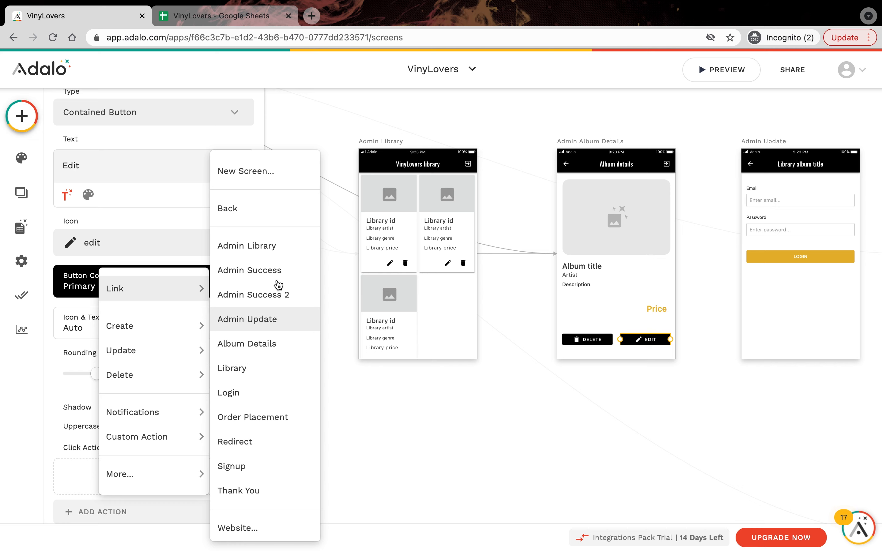
left_click(267, 324)
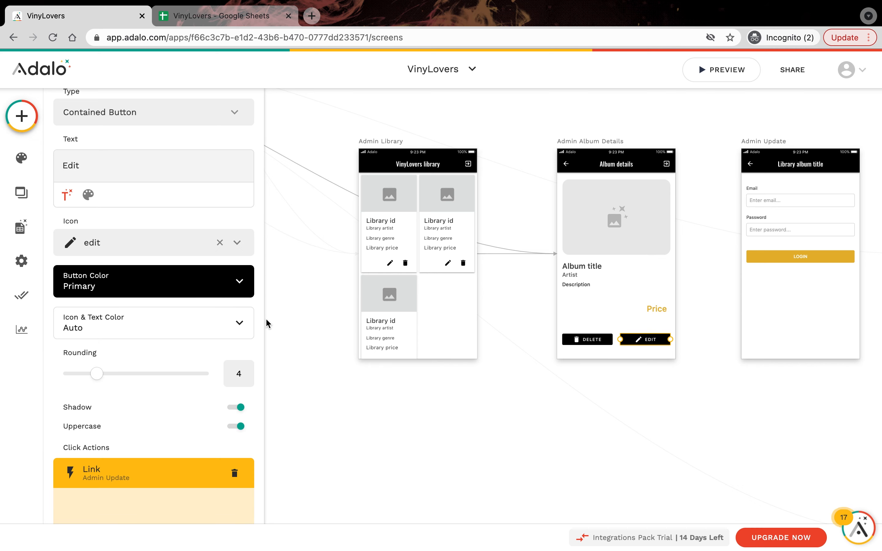
Step: Turn on the card list's edit icon and link it to Admin Update
left_click(391, 244)
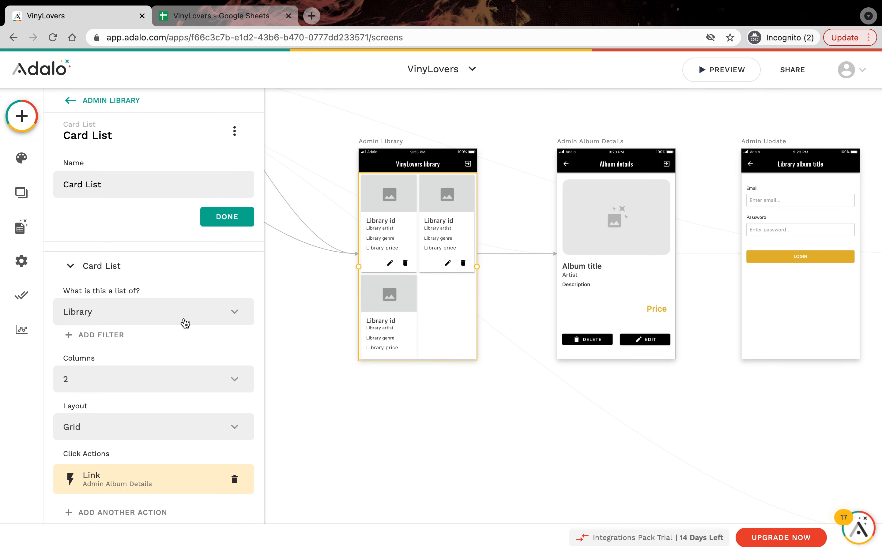
scroll(165, 377, "down", 4)
scroll(165, 375, "down", 4)
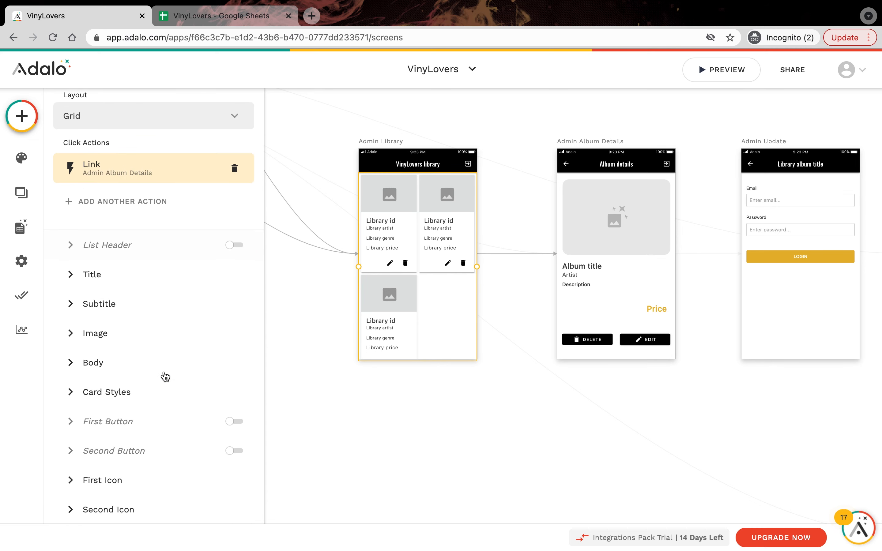
left_click(103, 481)
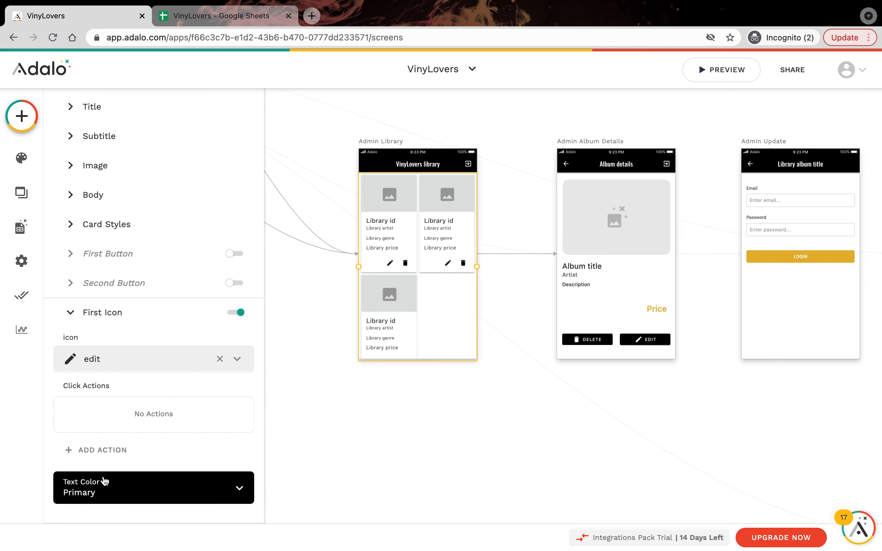
left_click(115, 451)
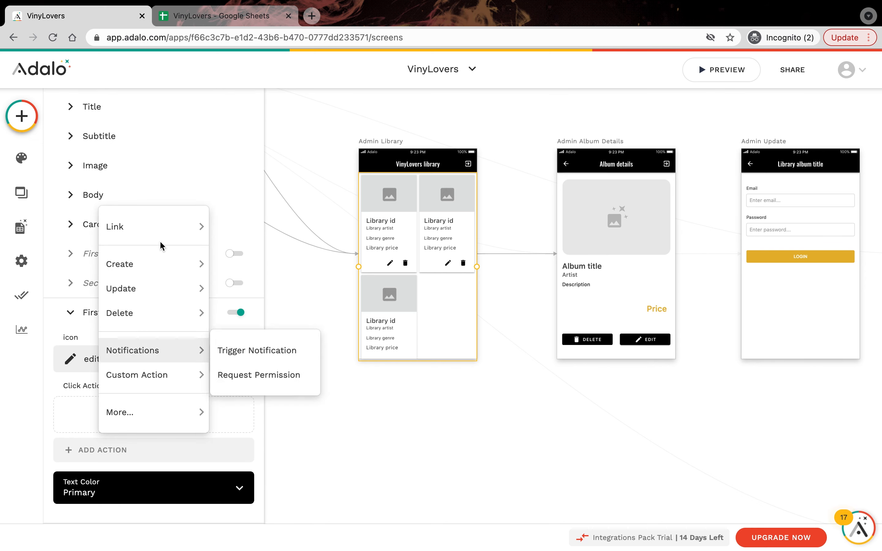
mouse_move(163, 233)
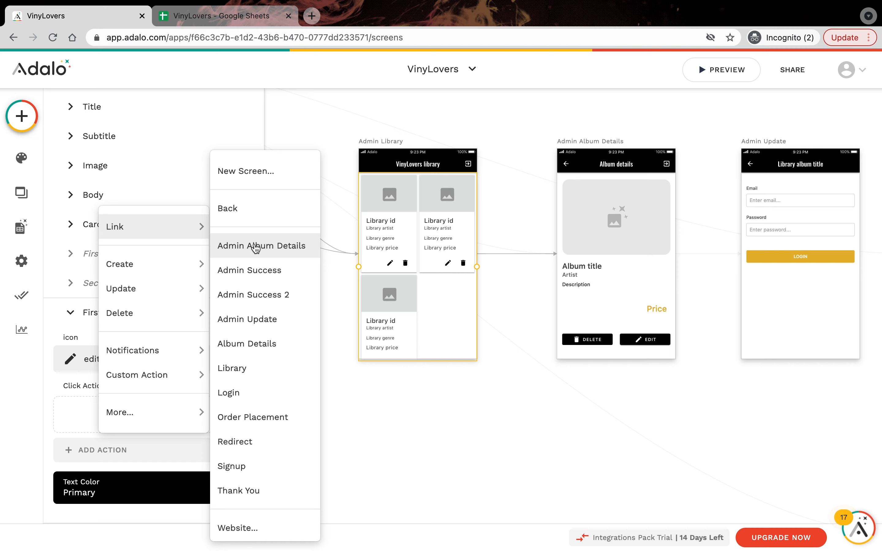
left_click(260, 319)
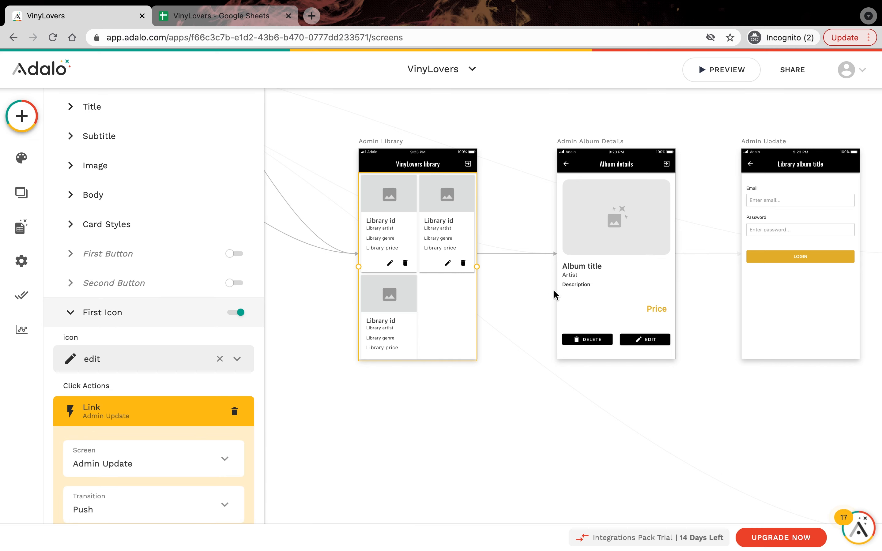
scroll(554, 291, "right", 1)
scroll(554, 292, "down", 1)
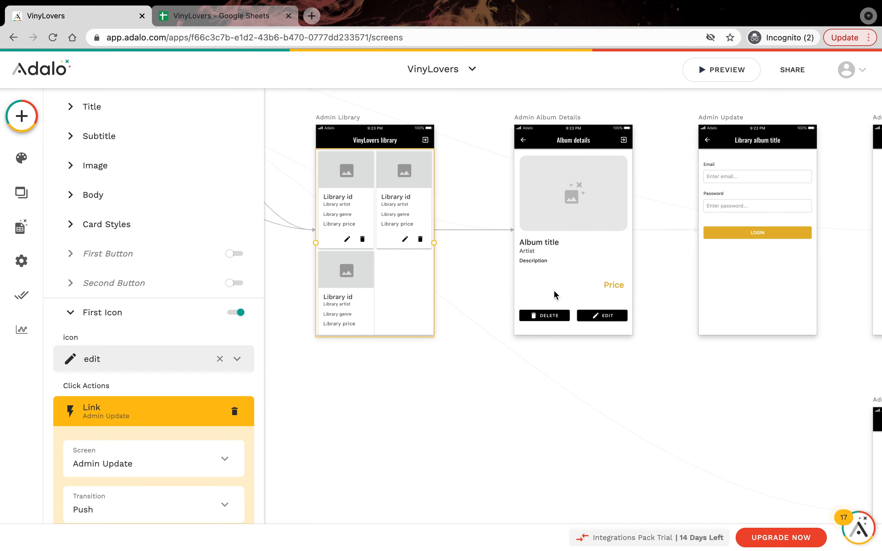
scroll(554, 292, "right", 1)
scroll(767, 199, "up", 1)
scroll(768, 200, "right", 1)
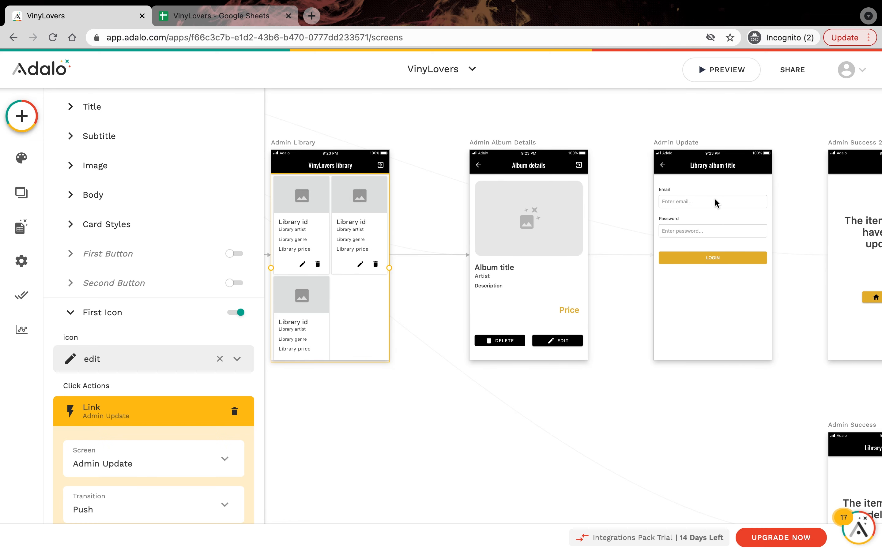
Step: Switch the Admin Update form's data collection to Library and show its fields
left_click(673, 197)
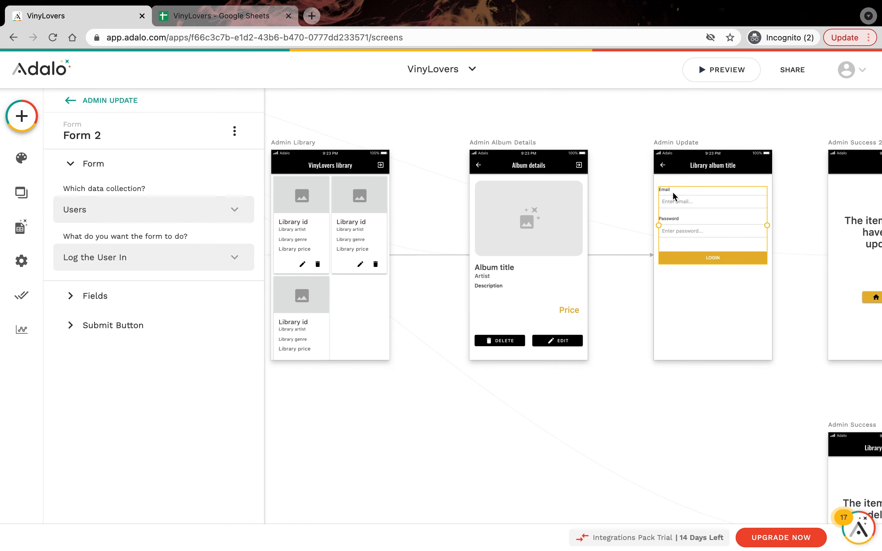
left_click(185, 219)
left_click(168, 246)
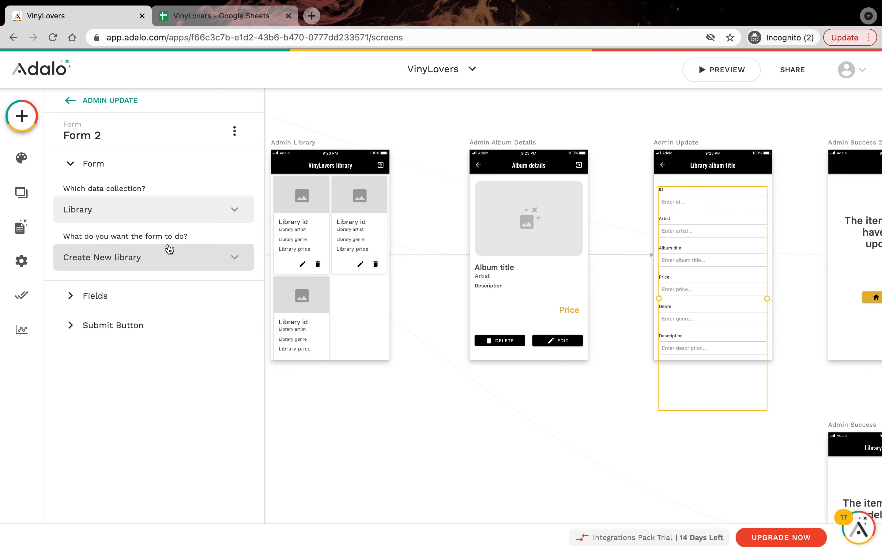
left_click(123, 297)
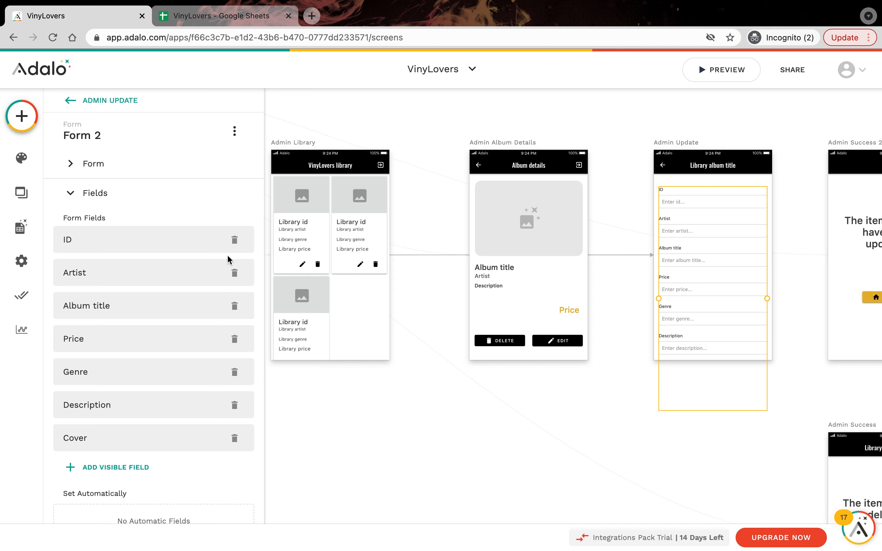
Step: Delete the ID, Album title, Cover and Artist fields, leaving Price, Genre and Description
left_click(234, 240)
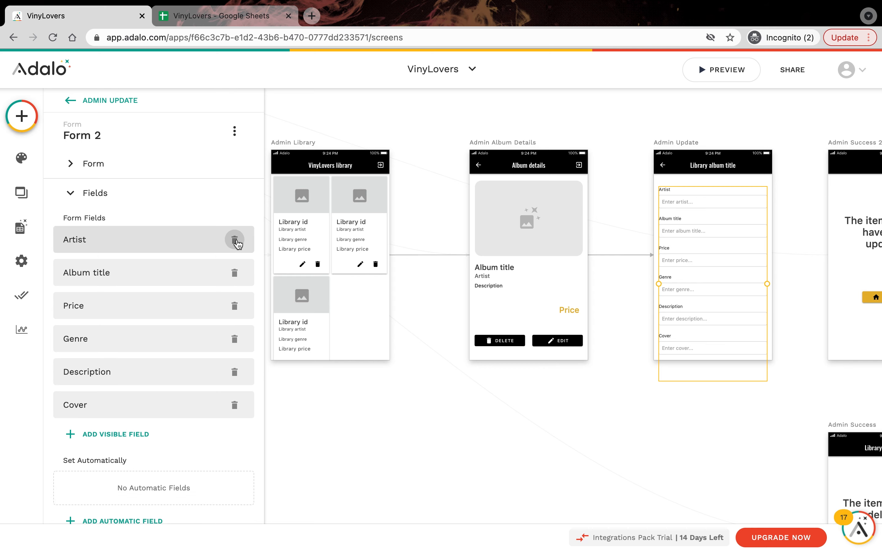
left_click(235, 272)
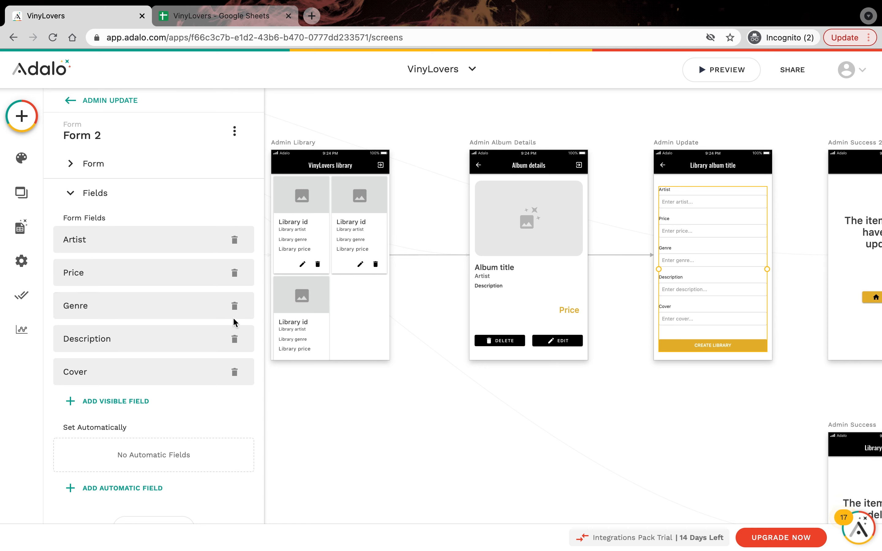
left_click(235, 371)
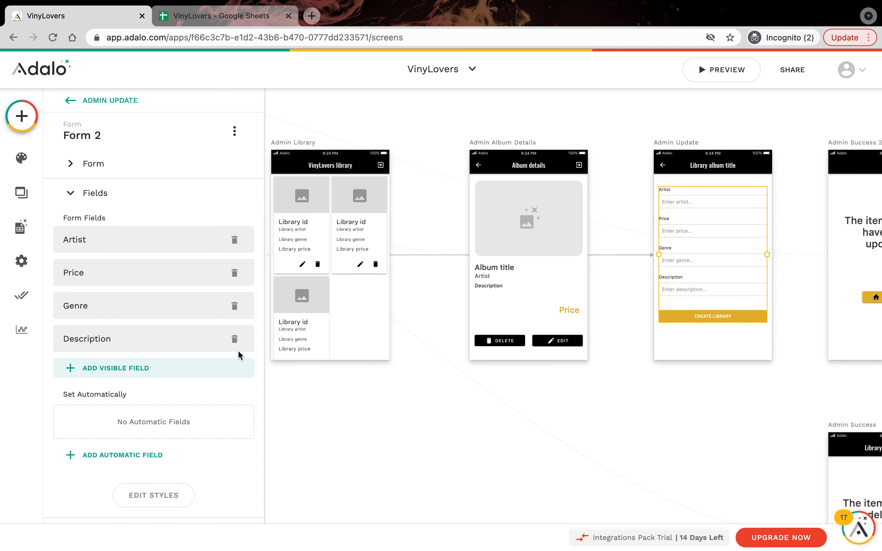
left_click(235, 241)
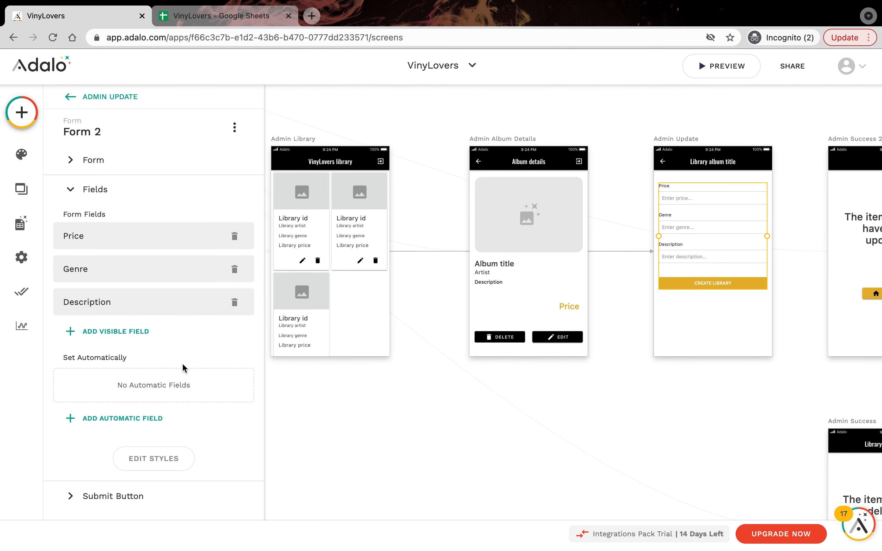
left_click(131, 505)
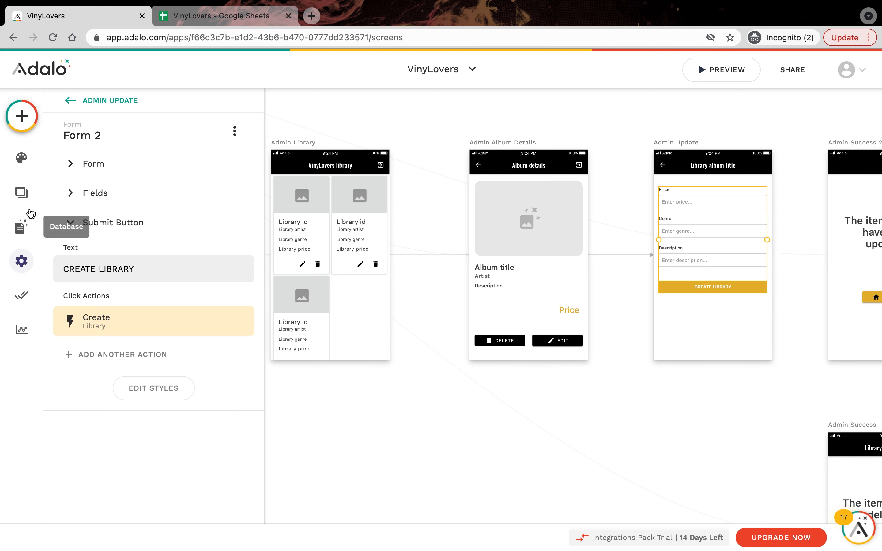
Step: In the Library collection settings, insert ID/ before {{id}} in the Update endpoint URL
left_click(25, 218)
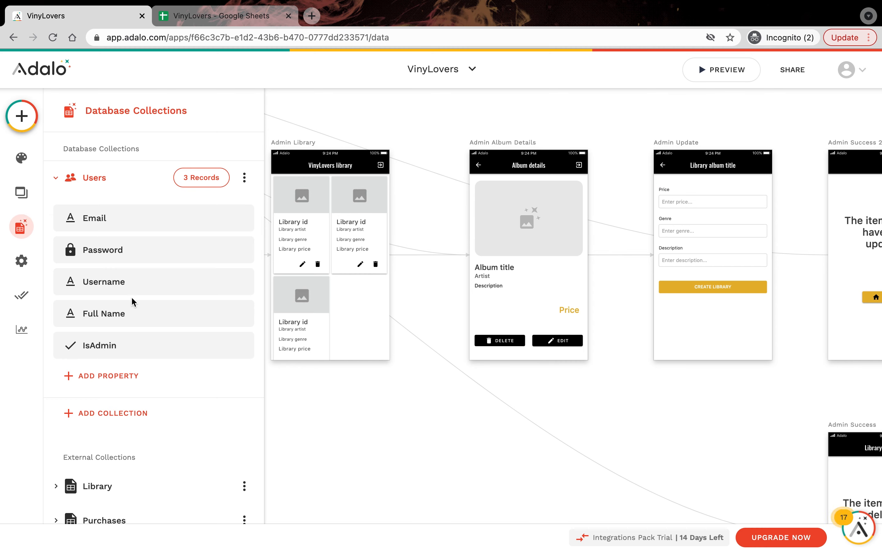
scroll(132, 300, "down", 5)
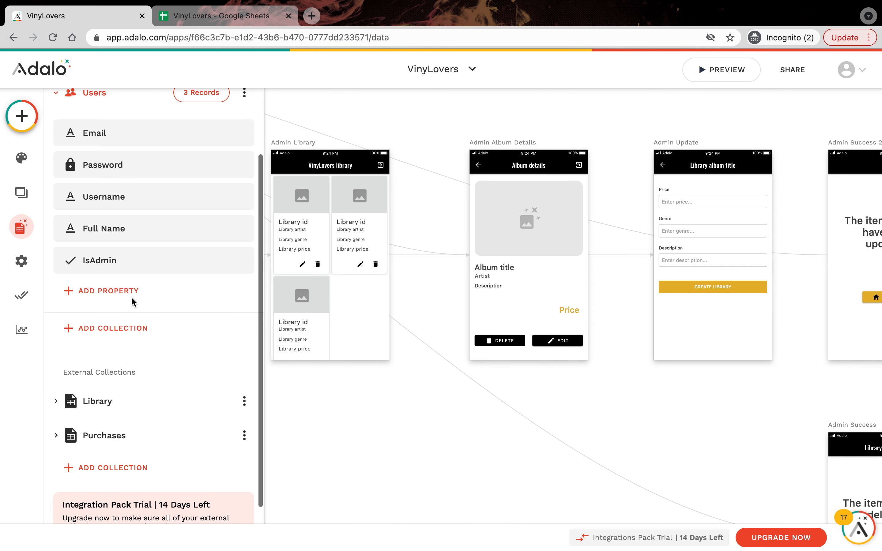
left_click(244, 396)
left_click(238, 338)
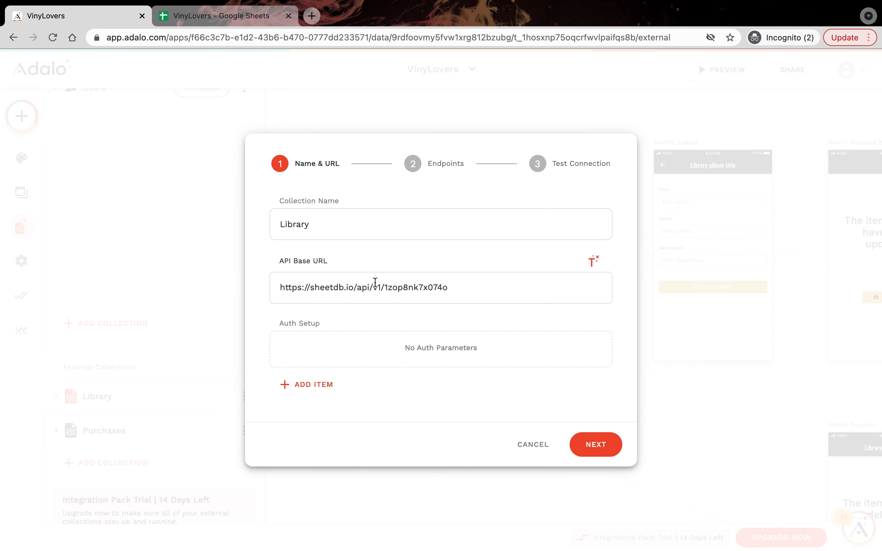
left_click(603, 447)
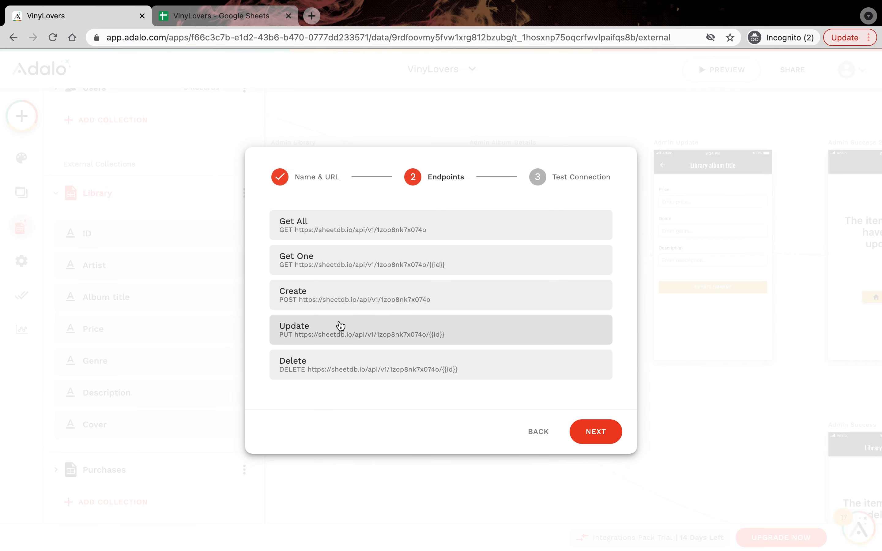
left_click(341, 325)
left_click(460, 362)
type("IS/")
key("BackSpace")
key("BackSpace")
type("d{{id")
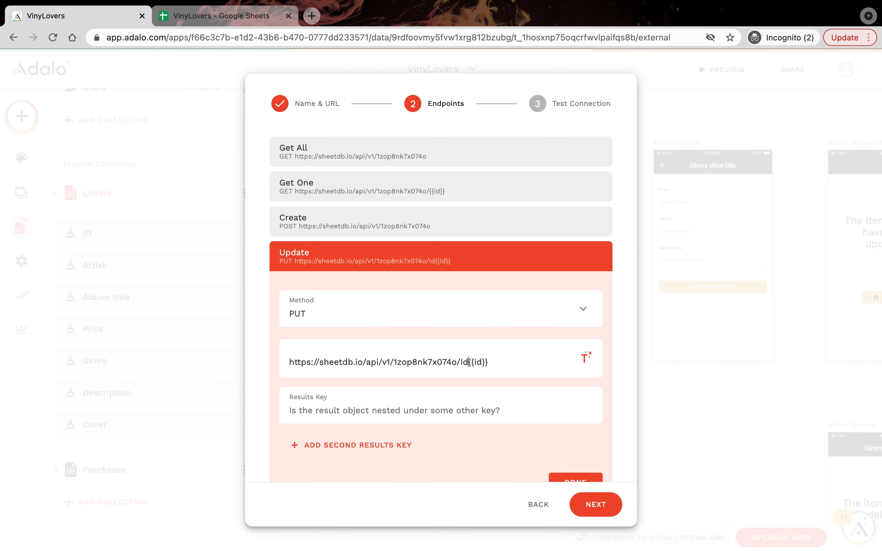
key("BackSpace")
type("D/")
scroll(545, 338, "down", 3)
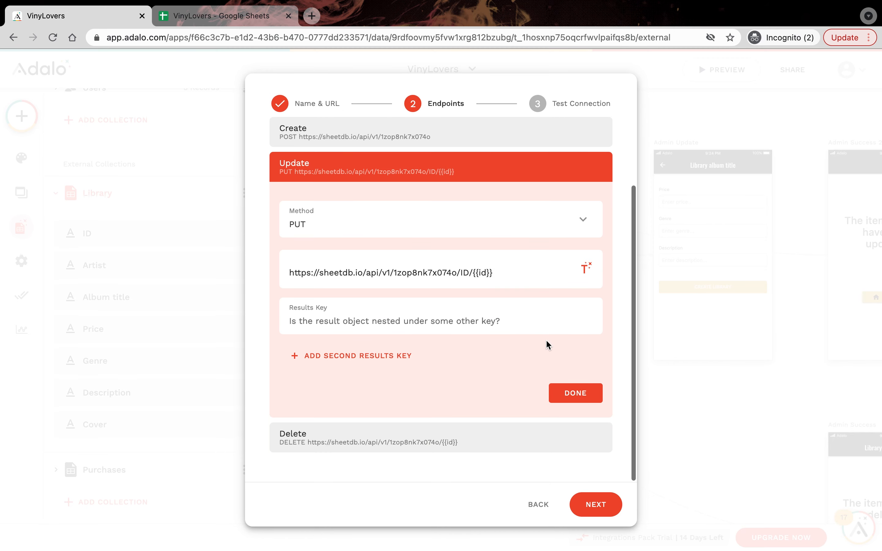
left_click(569, 393)
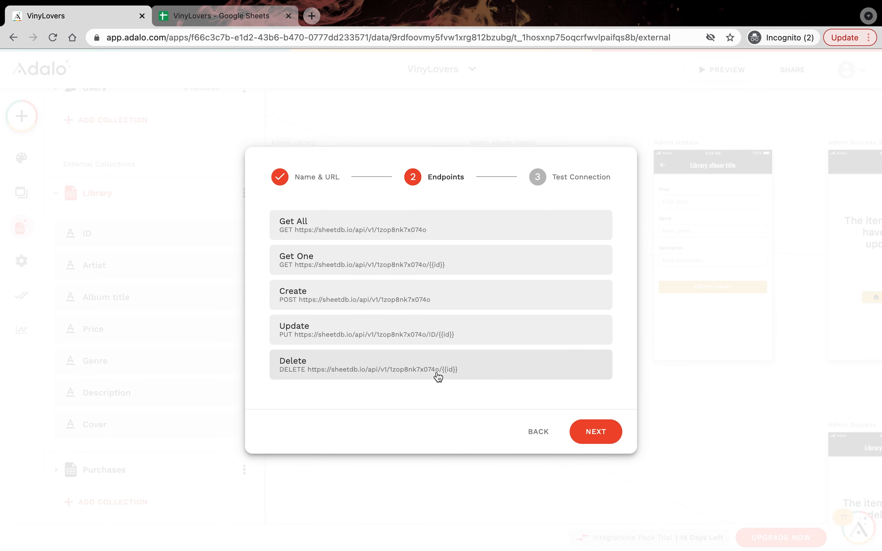
Step: Insert ID/ in the Delete endpoint URL, run the API test and save the collection
left_click(438, 376)
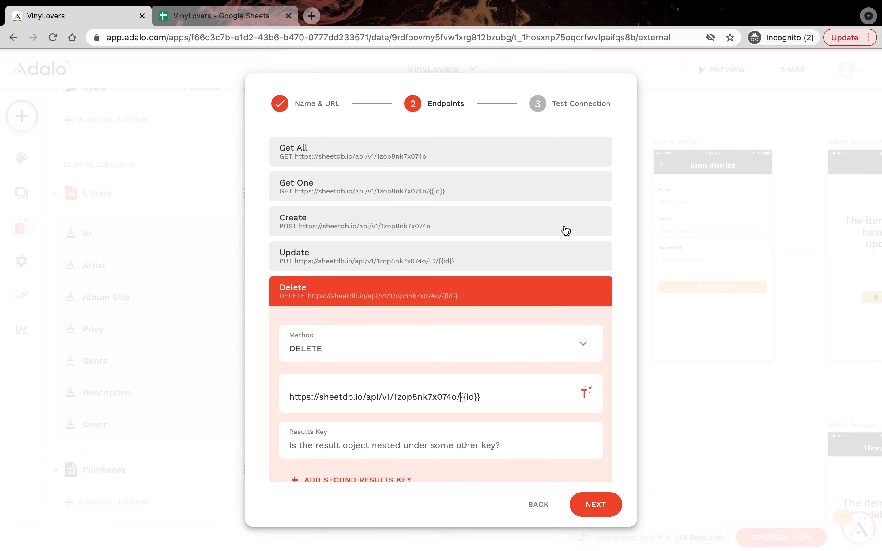
type("ID")
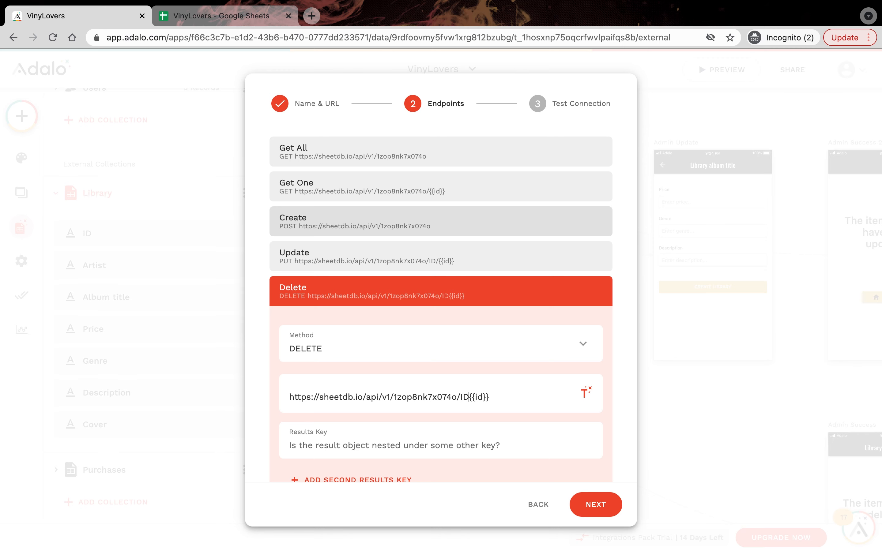
type("/")
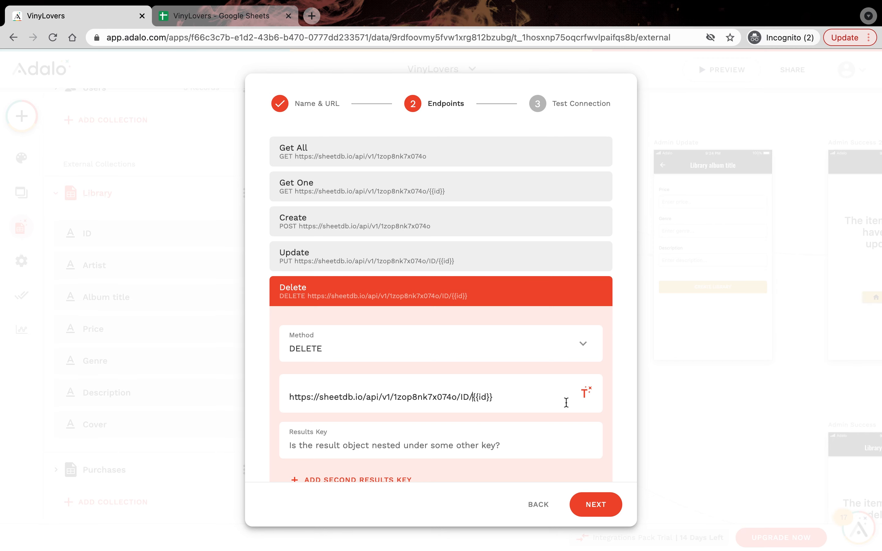
left_click(598, 505)
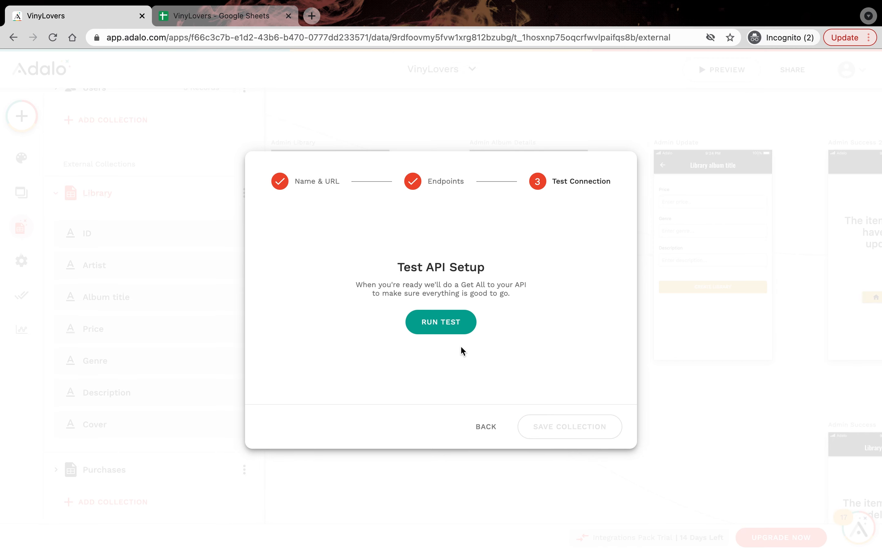
left_click(455, 327)
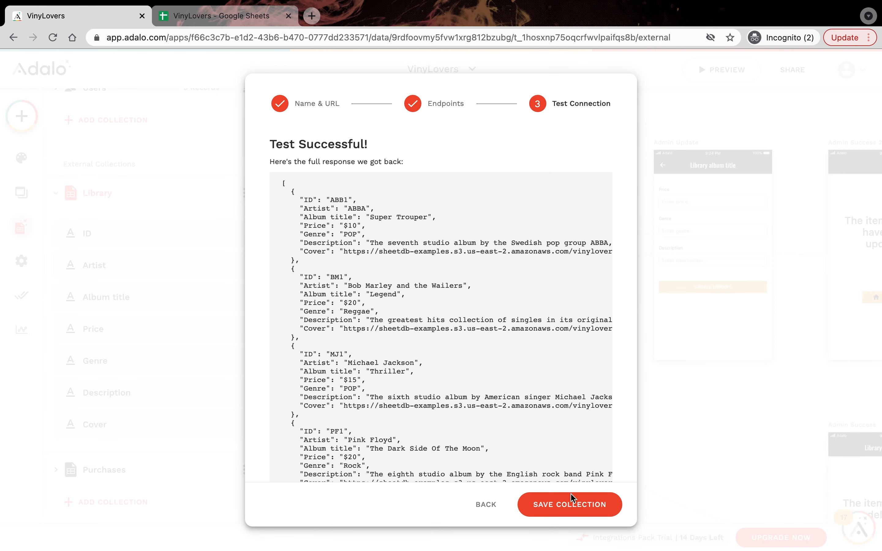
left_click(583, 508)
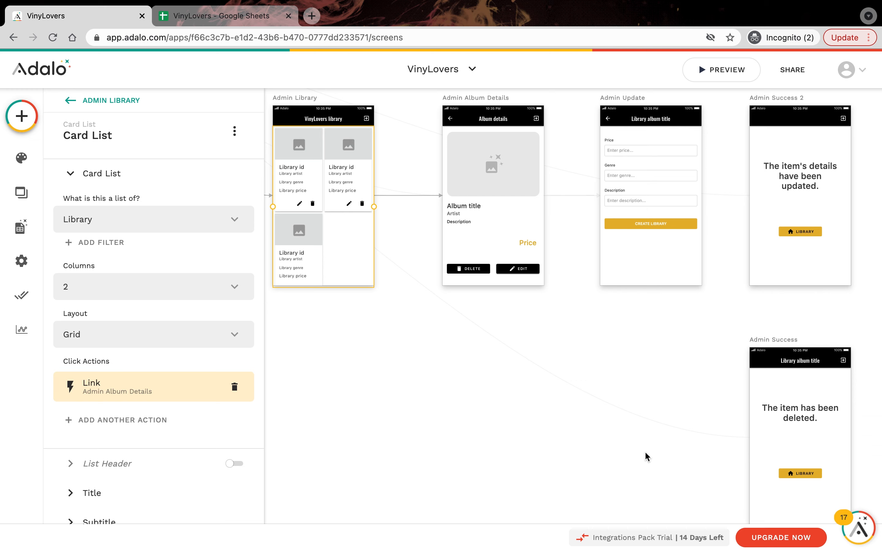
Step: Set the form action to Update Current Library and link the UPDATE LIBRARY button to Admin Success 2
left_click(644, 193)
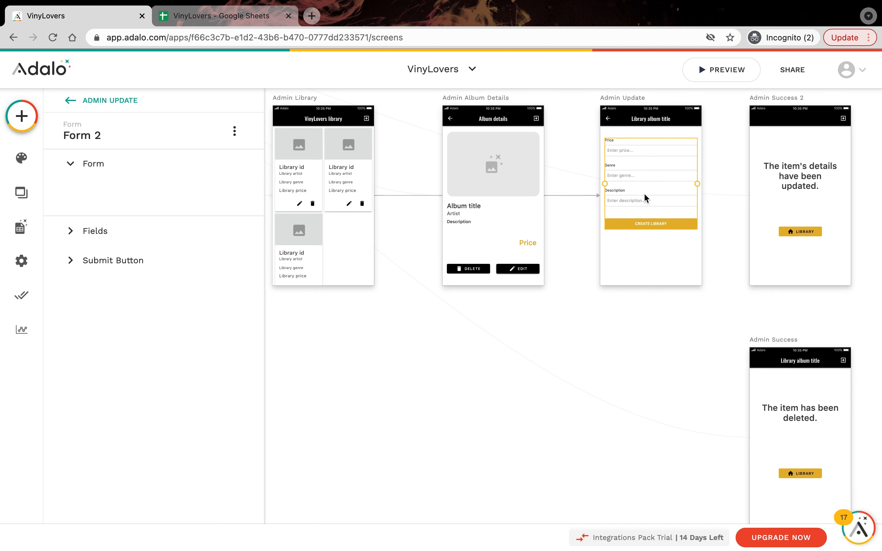
left_click(210, 255)
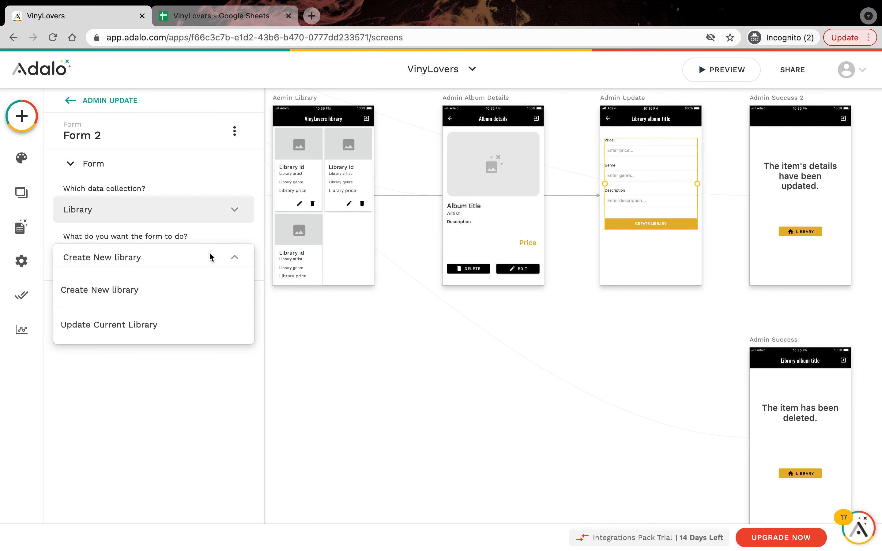
left_click(155, 329)
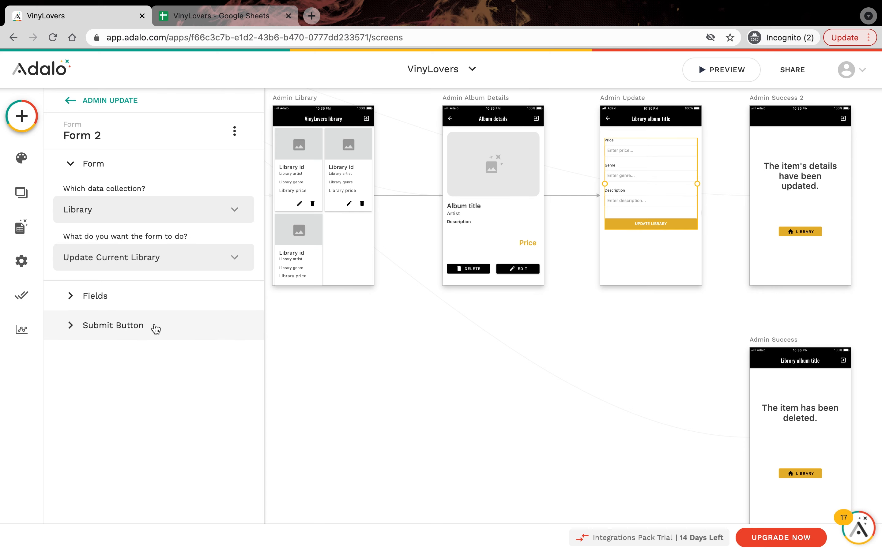
left_click(156, 329)
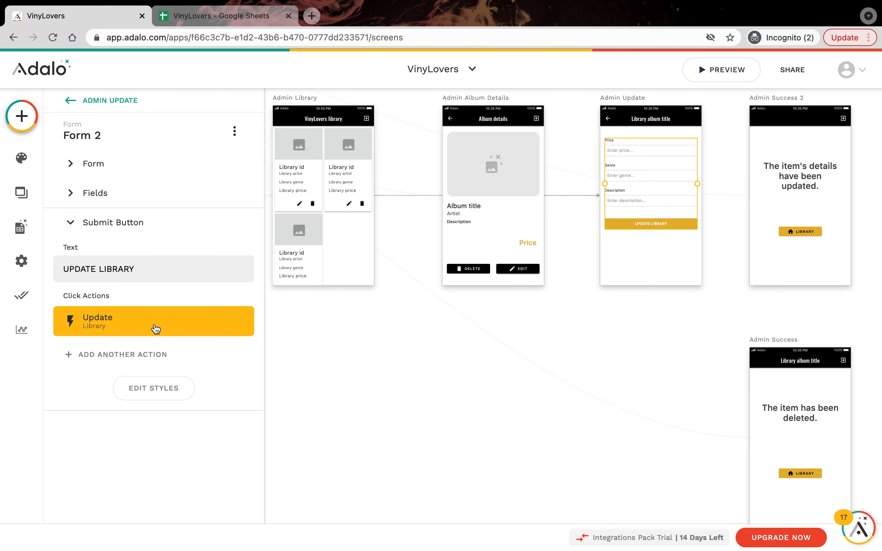
left_click(163, 354)
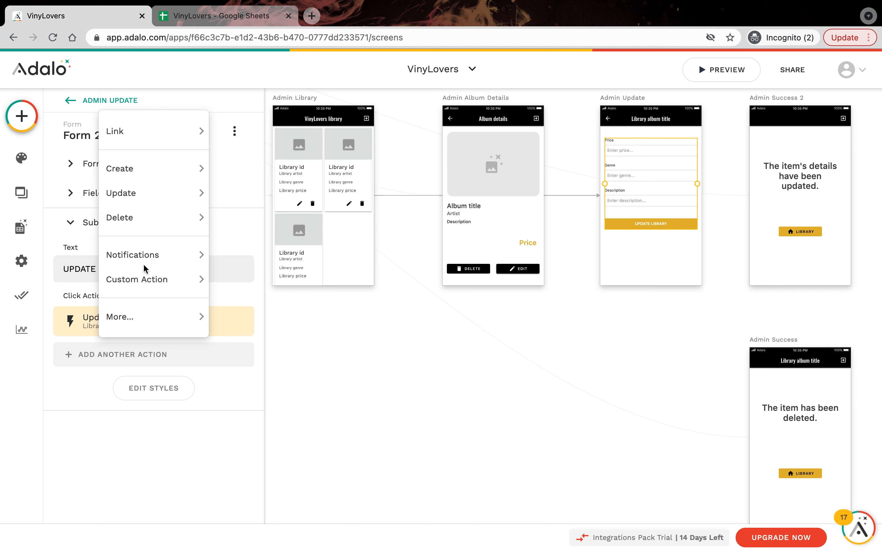
mouse_move(147, 138)
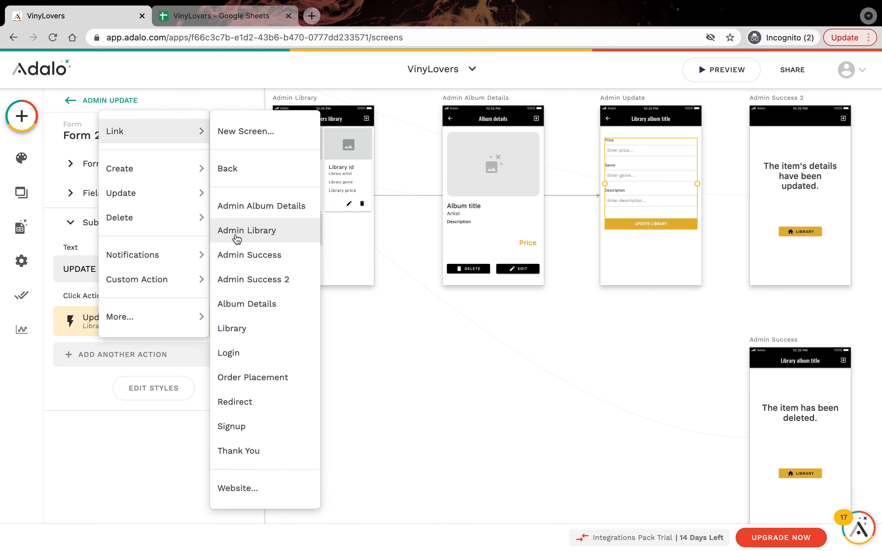
left_click(251, 279)
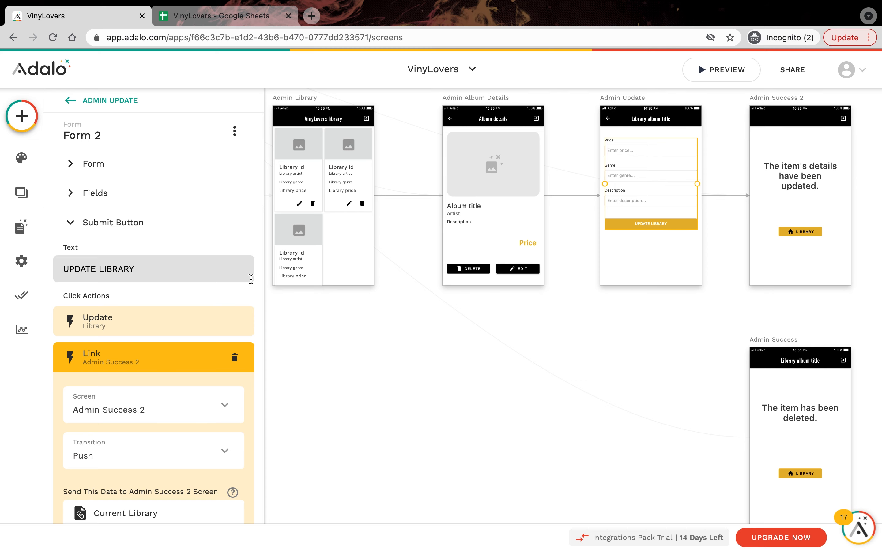
left_click(807, 233)
Step: Link the Admin Success 2 LIBRARY button to the Admin Library screen
scroll(197, 353, "down", 2)
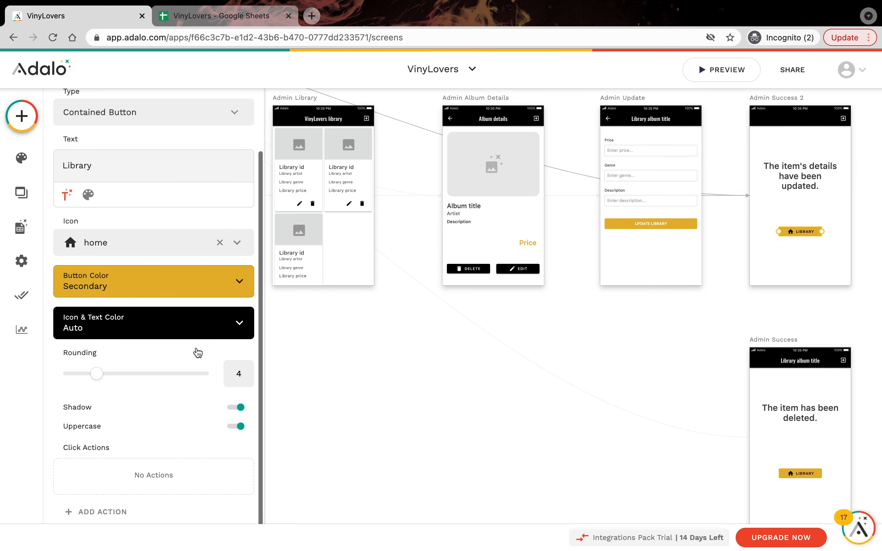
left_click(114, 511)
mouse_move(141, 291)
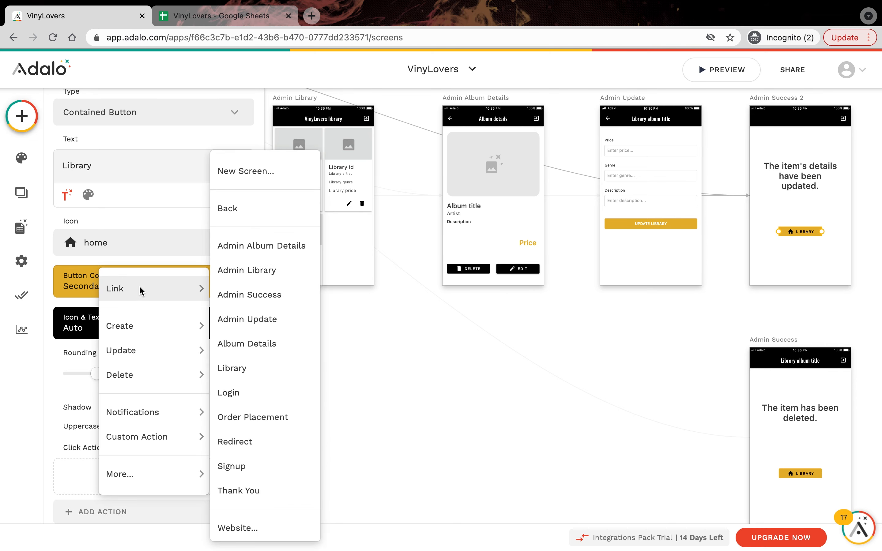
left_click(259, 279)
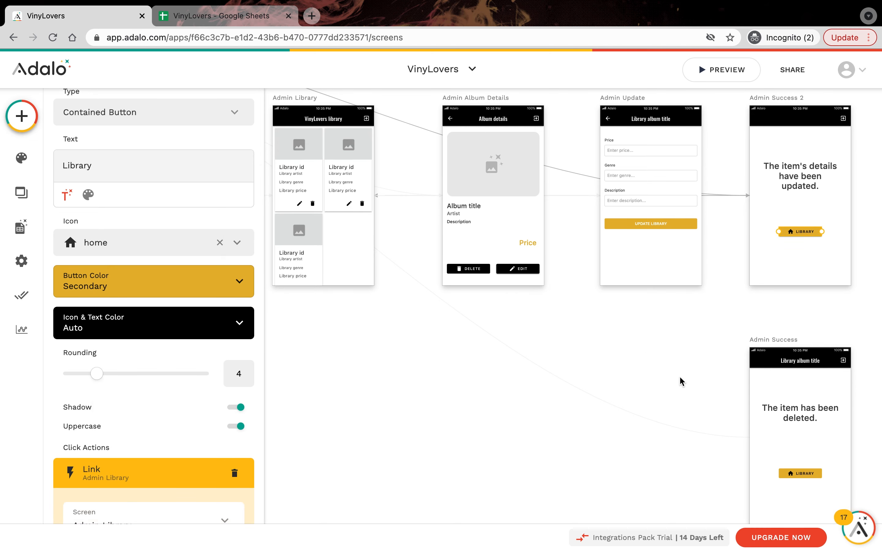
Step: Link the Admin Success screen's LIBRARY button to Admin Library as well
left_click(803, 475)
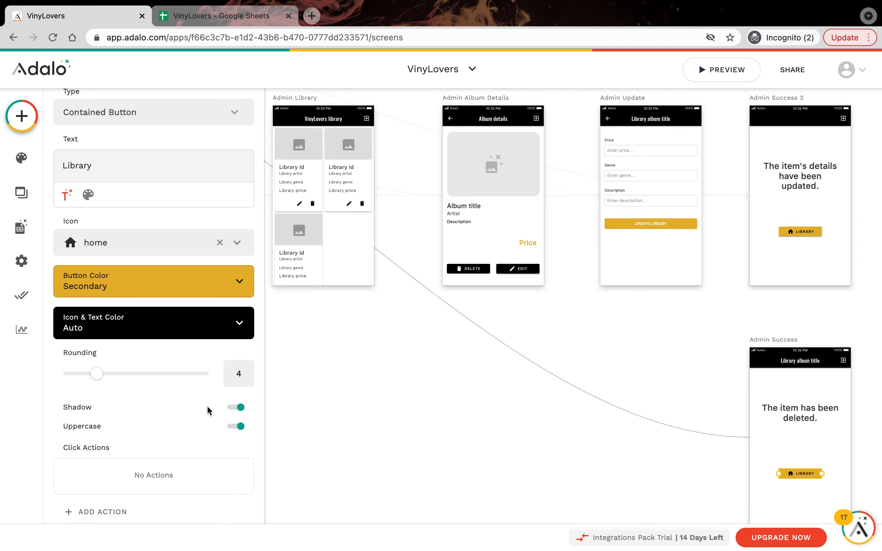
left_click(105, 511)
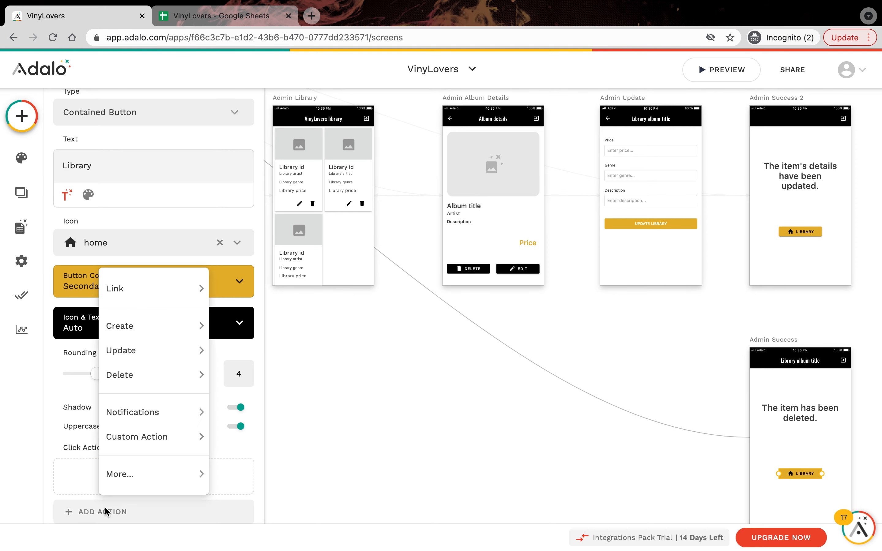
mouse_move(137, 293)
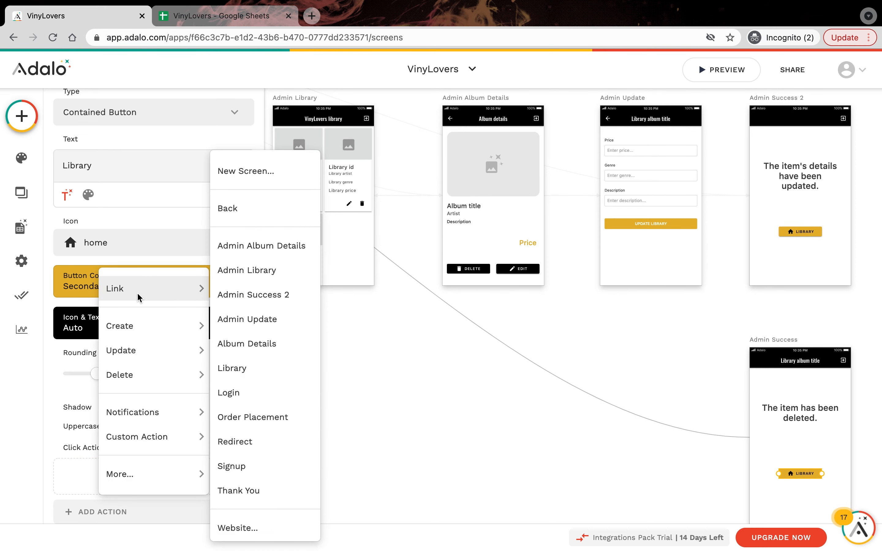
left_click(267, 271)
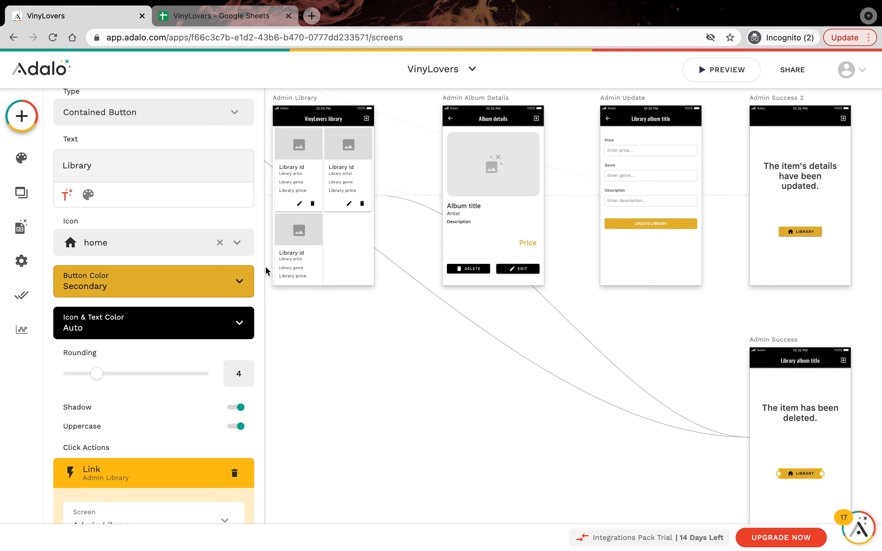
Step: Give the DELETE button on Admin Album Details a Delete Current Library action
left_click(465, 270)
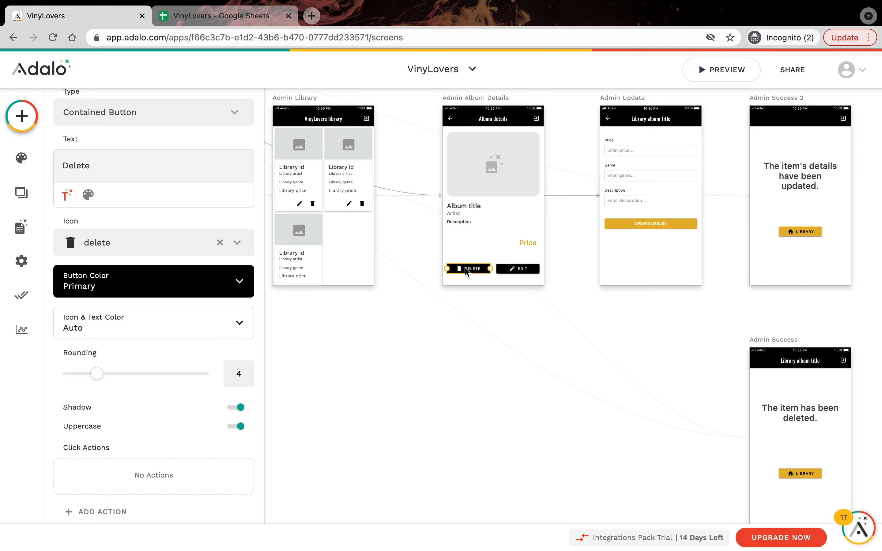
left_click(94, 509)
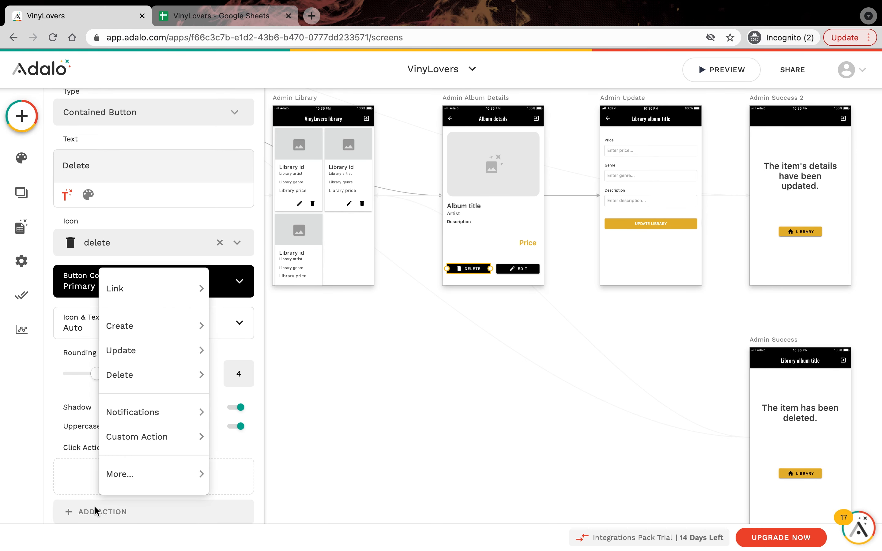
mouse_move(136, 375)
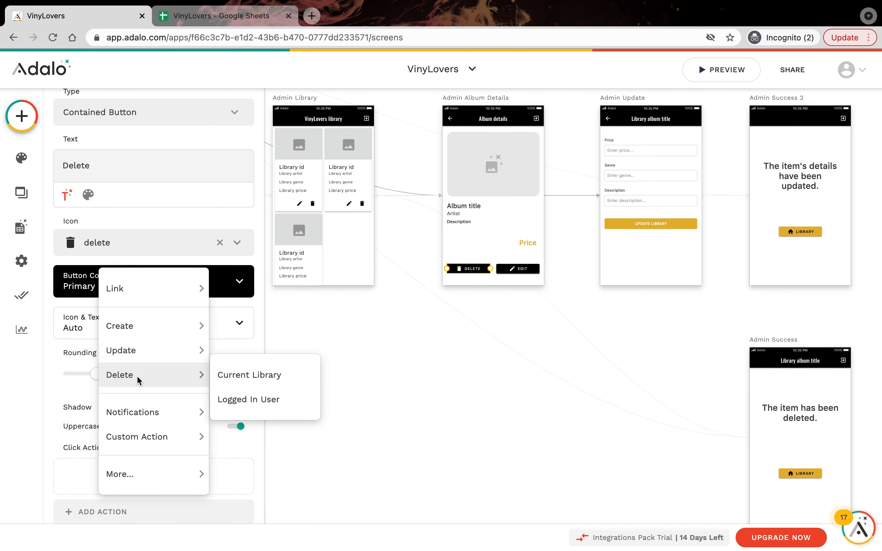
left_click(263, 375)
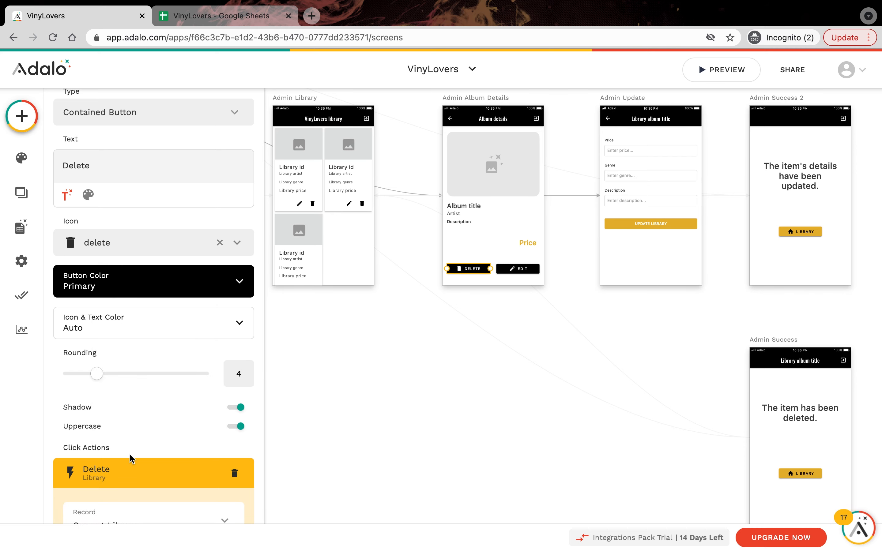
Step: Add a follow-up link from the DELETE button to the Admin Success screen
scroll(129, 453, "down", 3)
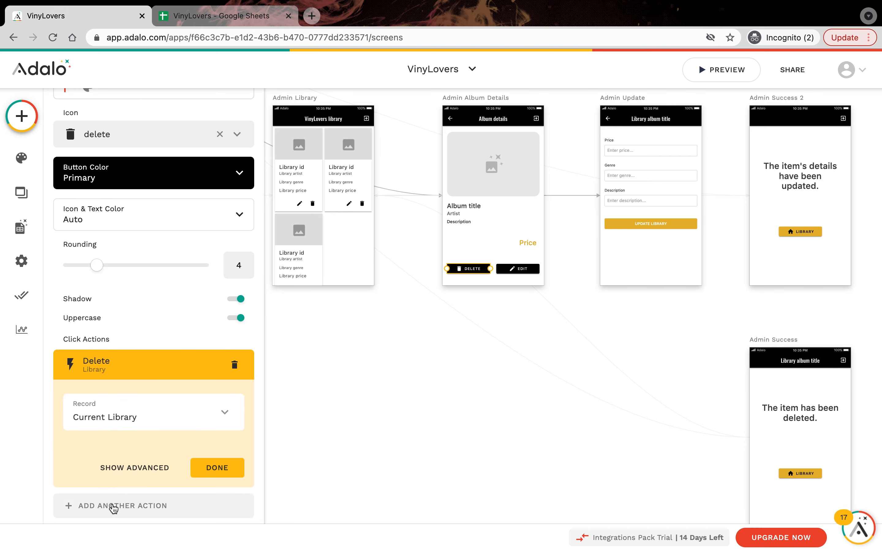
left_click(113, 508)
mouse_move(163, 291)
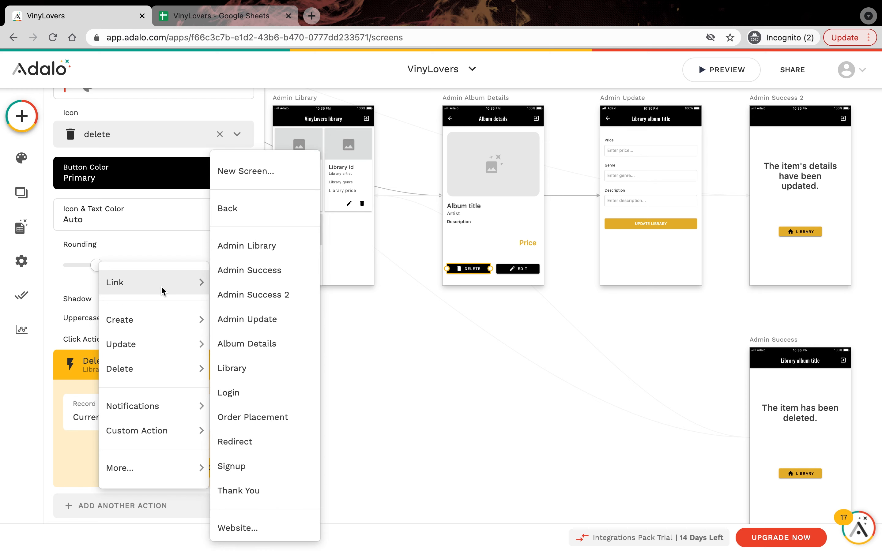
left_click(261, 273)
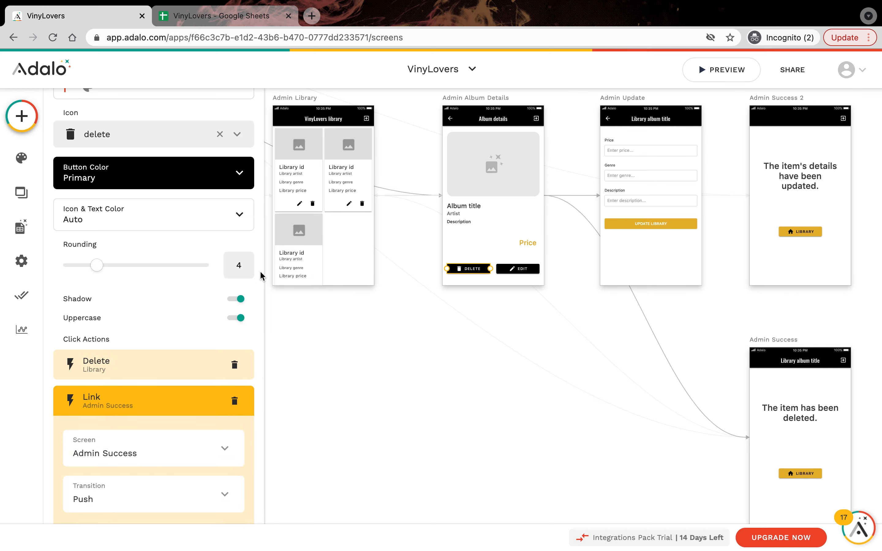
left_click(355, 198)
scroll(177, 412, "down", 6)
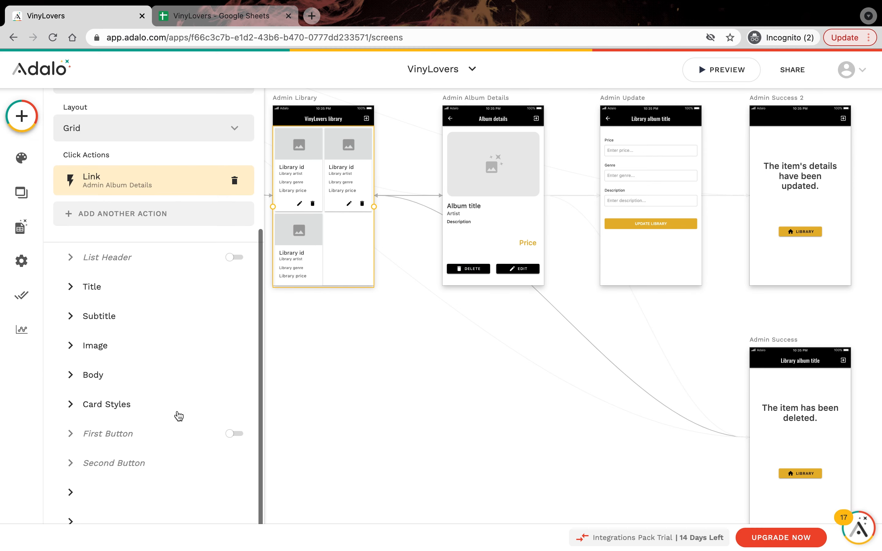
Step: Give the card list's Second Icon a Delete Current Library action
left_click(124, 507)
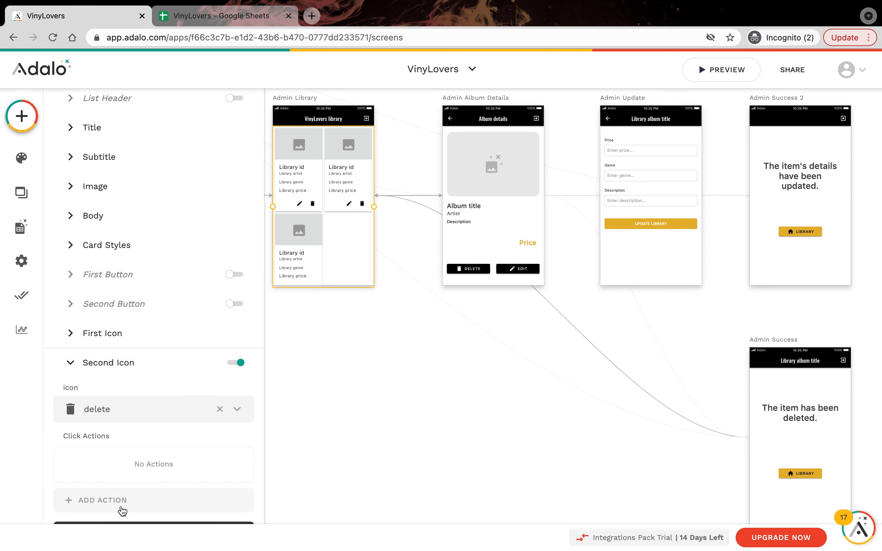
left_click(129, 501)
mouse_move(151, 367)
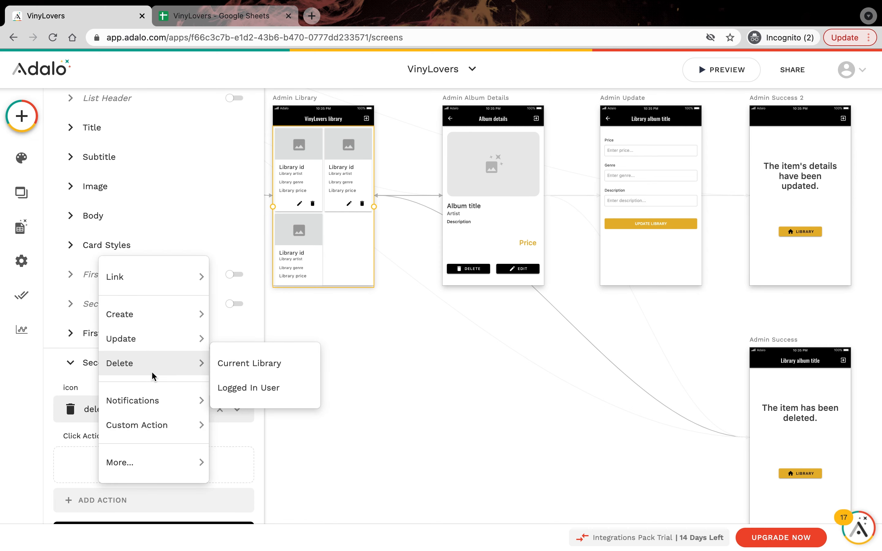
left_click(248, 364)
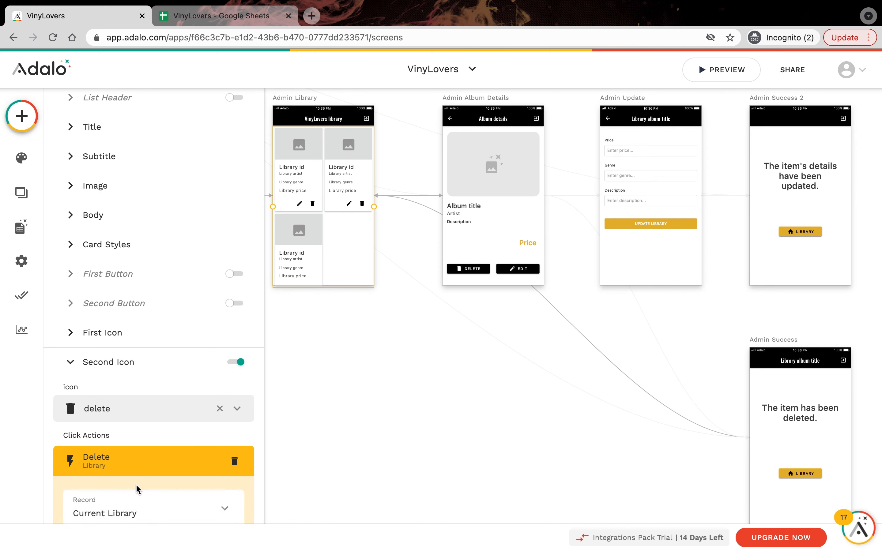
Step: Add a link to Admin Success after the icon's delete, then launch the preview
scroll(135, 484, "down", 2)
left_click(140, 451)
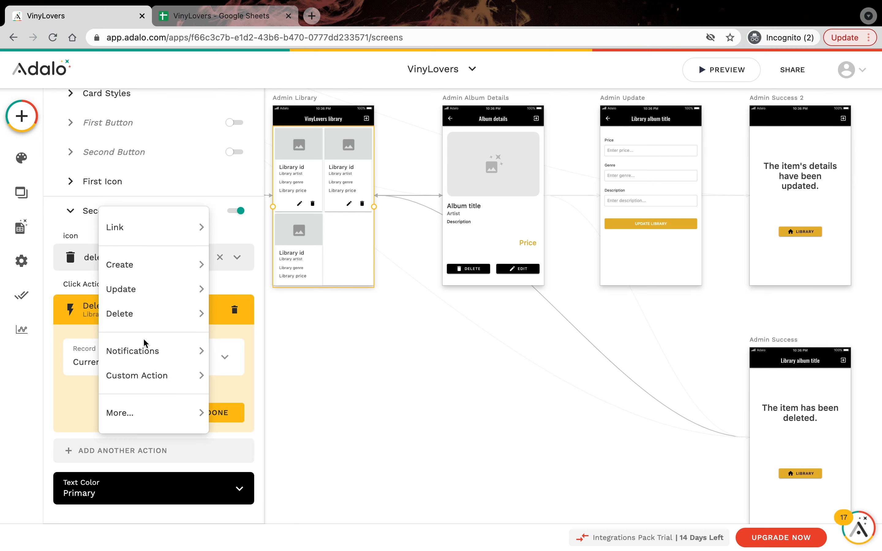
mouse_move(158, 228)
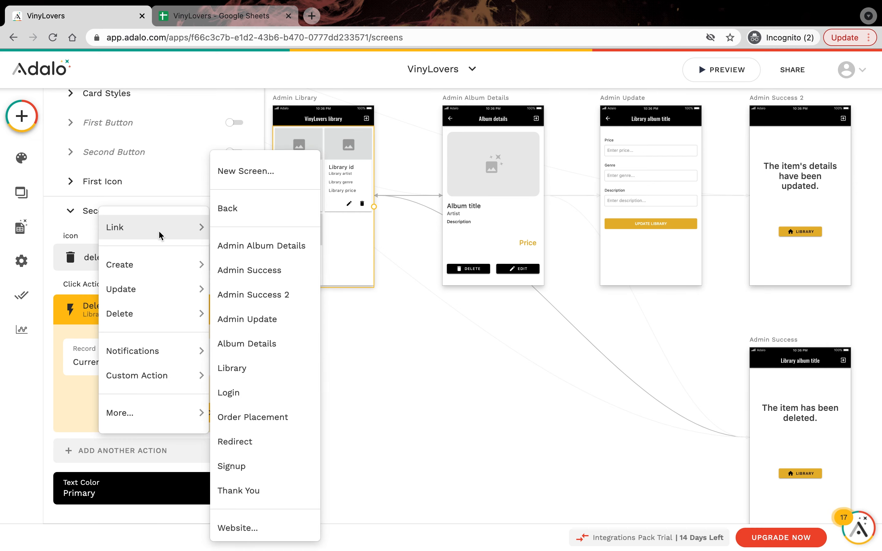
left_click(265, 273)
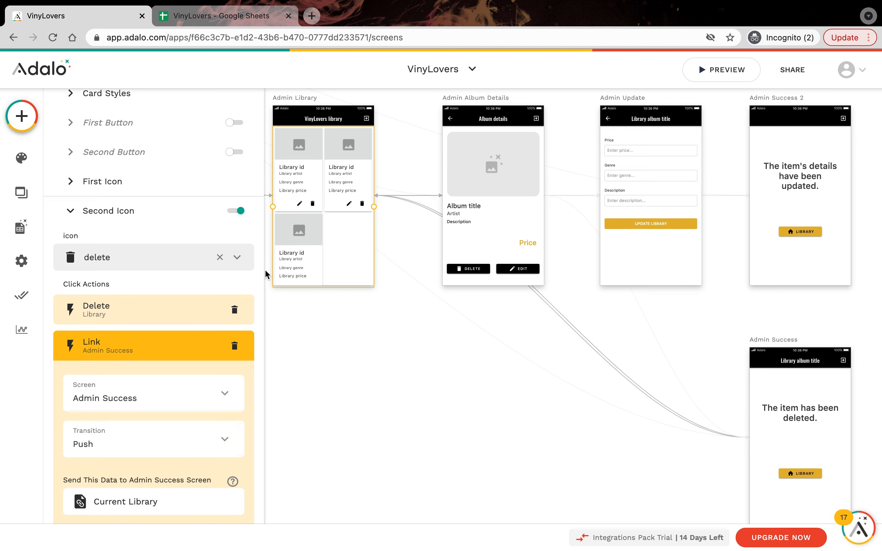
left_click(716, 70)
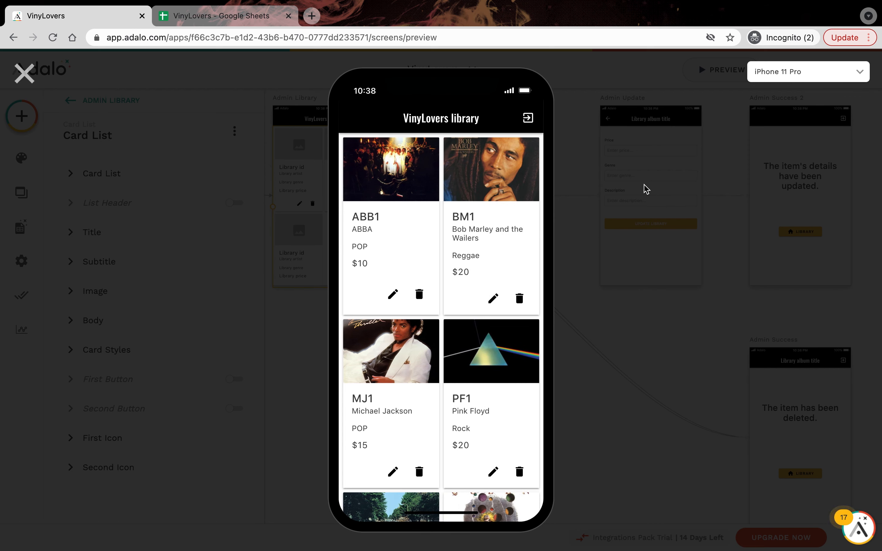
Step: Delete the ABB1 ABBA album in the preview, confirm its removal in the Google Sheet, and return
left_click(423, 294)
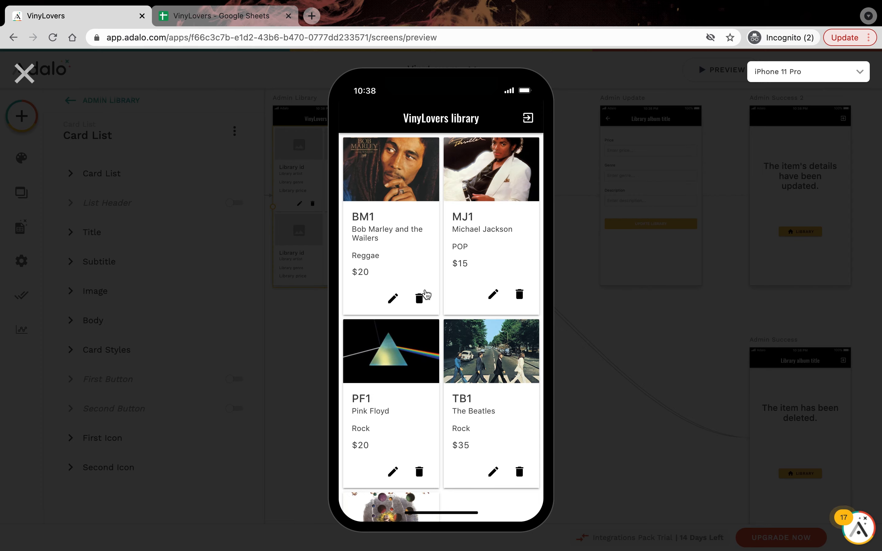
left_click(426, 295)
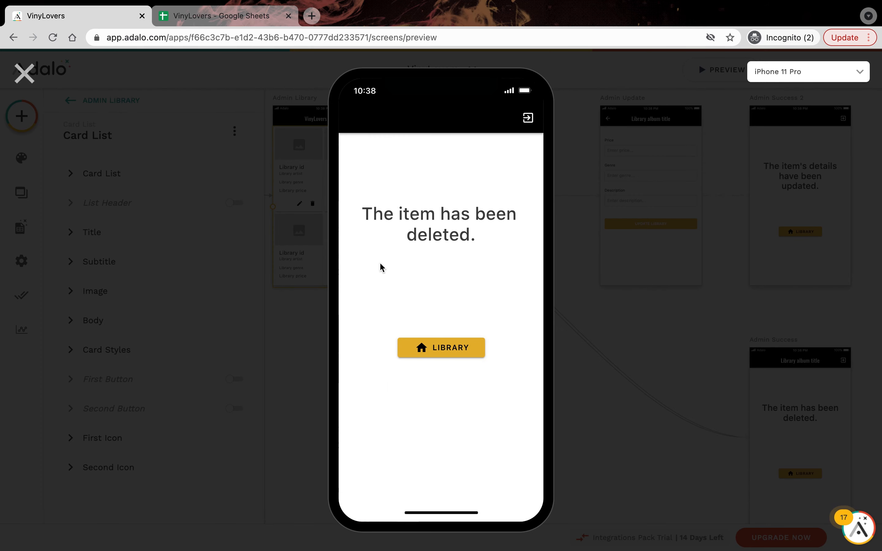
left_click(230, 21)
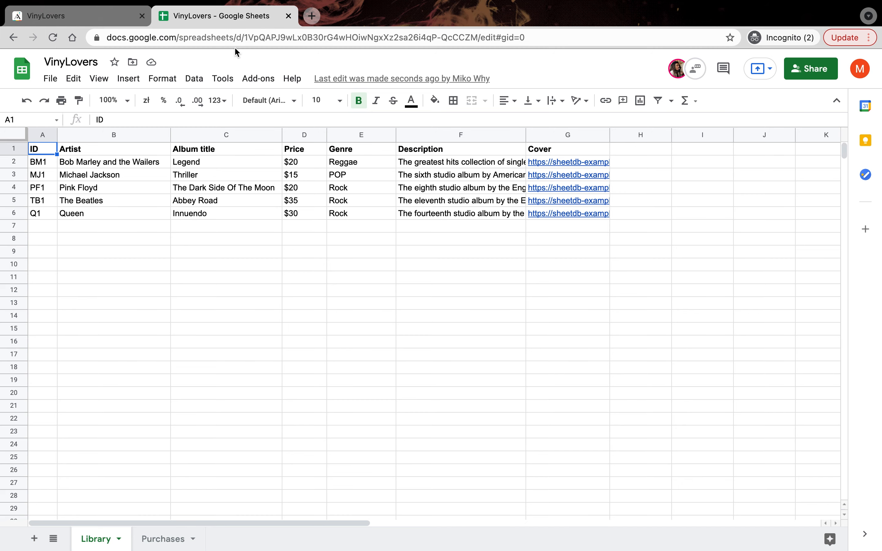
left_click(98, 21)
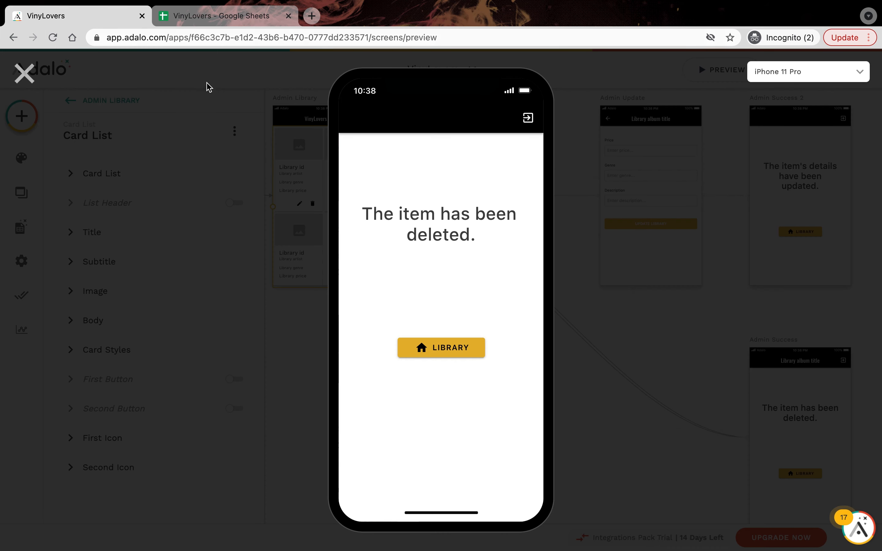
Step: Update album BM1 to price $30 and genre Roots Reggae, then return to the library list
left_click(439, 348)
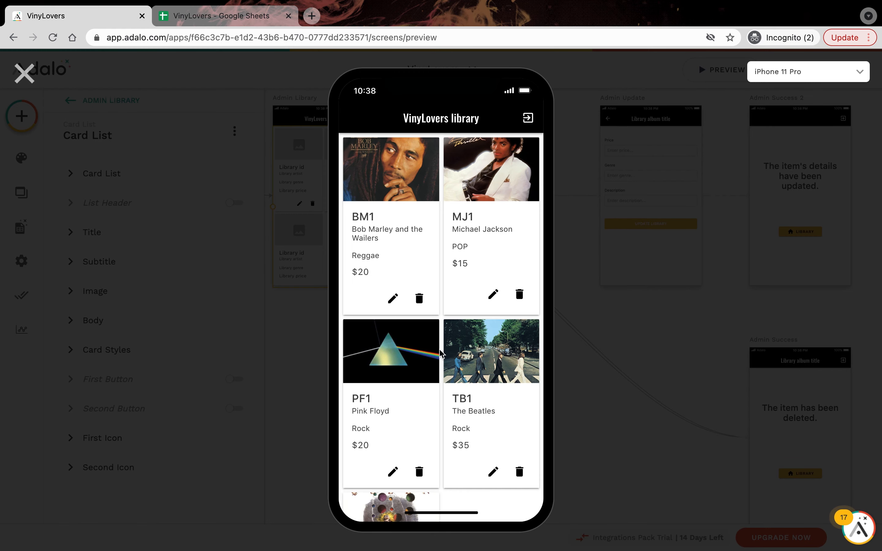
left_click(392, 299)
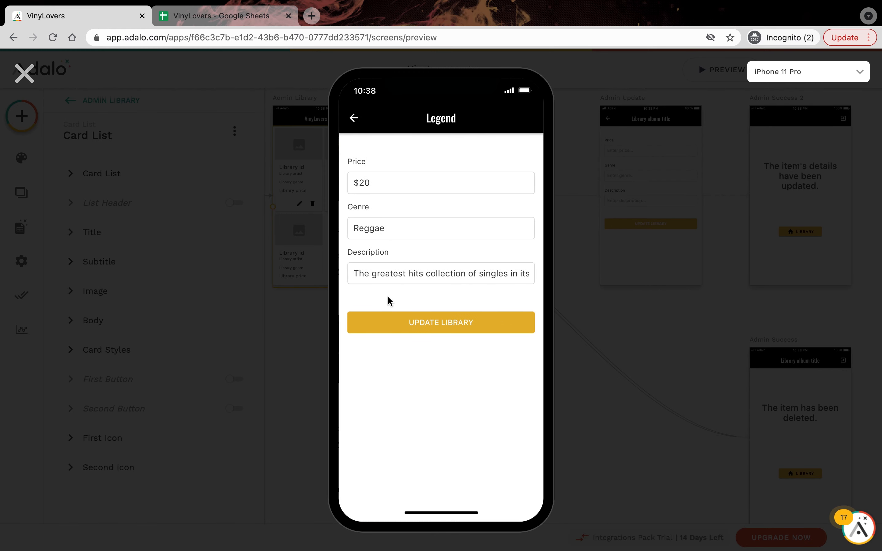
left_click(365, 182)
key("BackSpace")
type("3")
type("Roots")
left_click(455, 328)
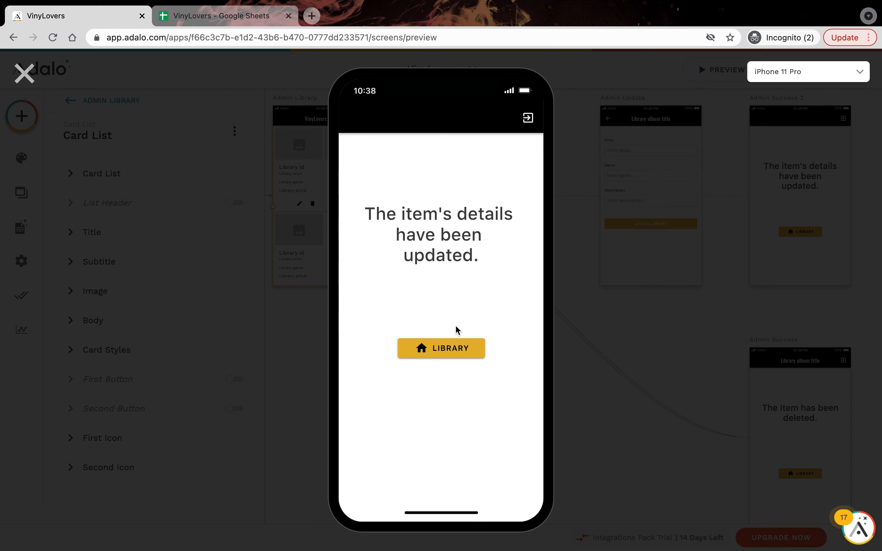
left_click(461, 345)
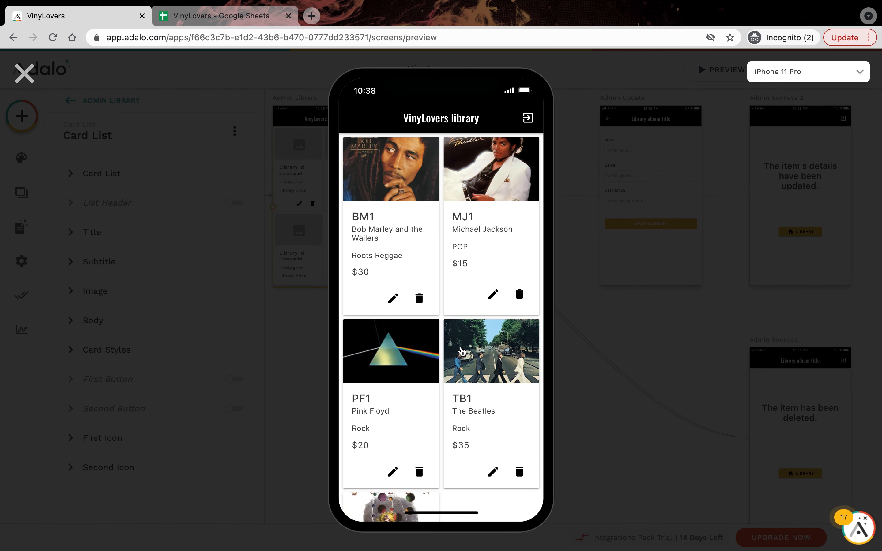